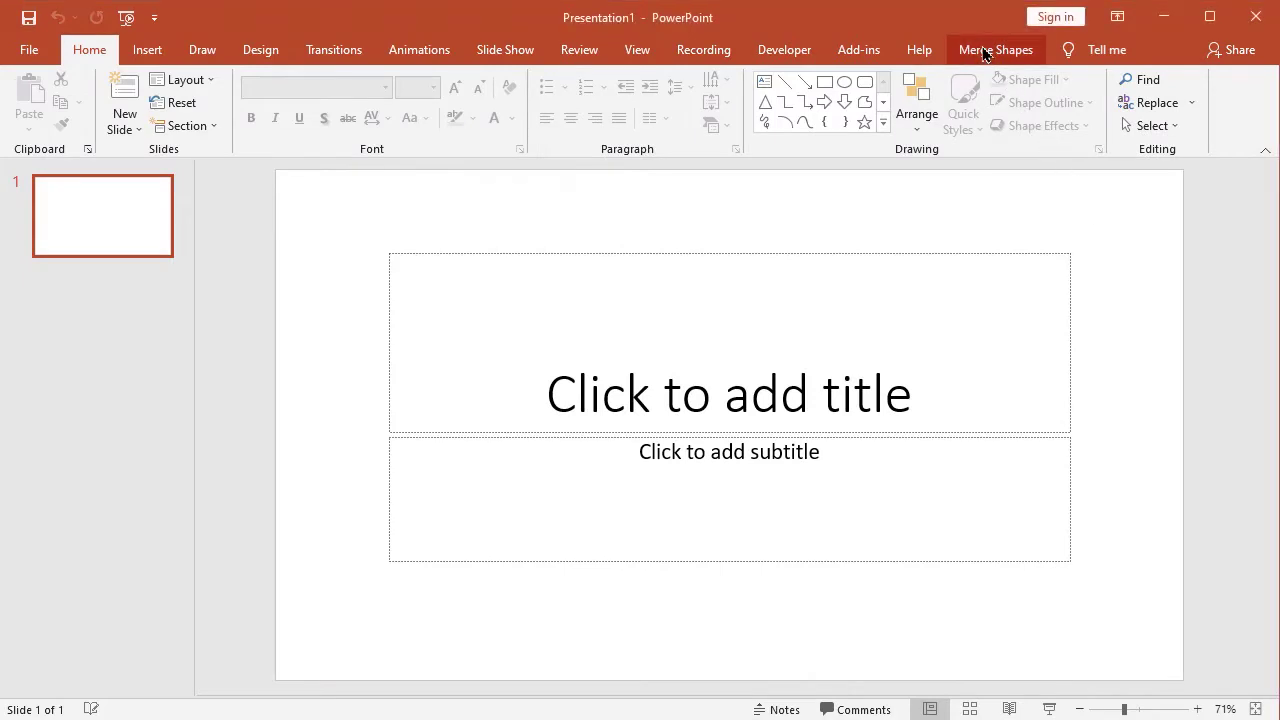
# View the custom Merge Shapes tab, then open PowerPoint Options from the File menu.
pyautogui.click(984, 52)
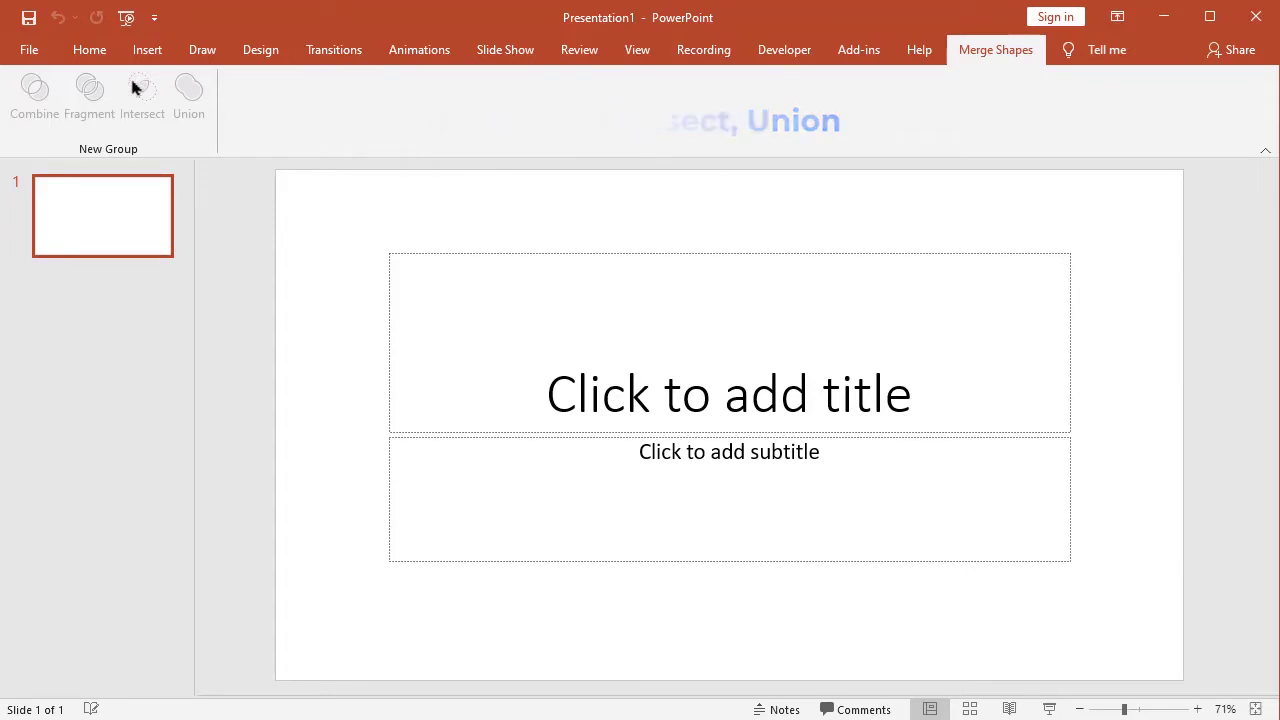
pyautogui.click(29, 49)
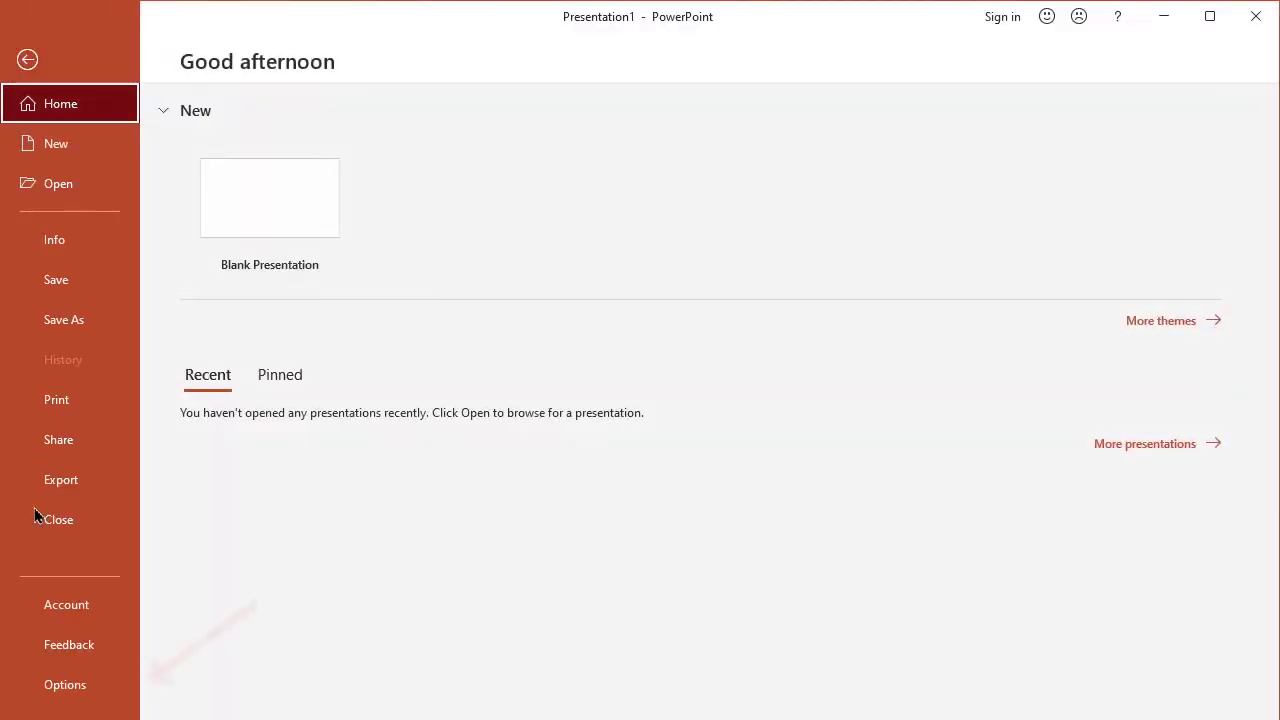
pyautogui.click(40, 685)
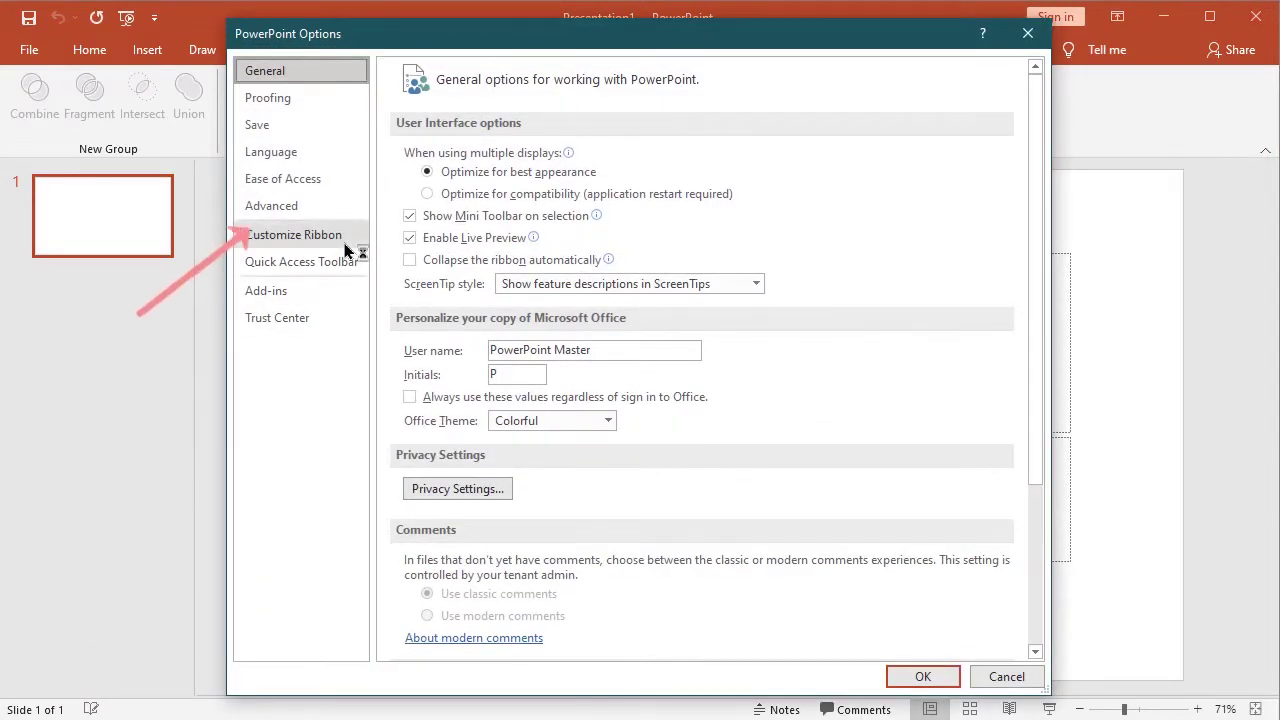
# In Customize Ribbon, expand Merge Shapes (Custom) > New Group to list Combine, Fragment, Intersect and Union.
pyautogui.click(300, 235)
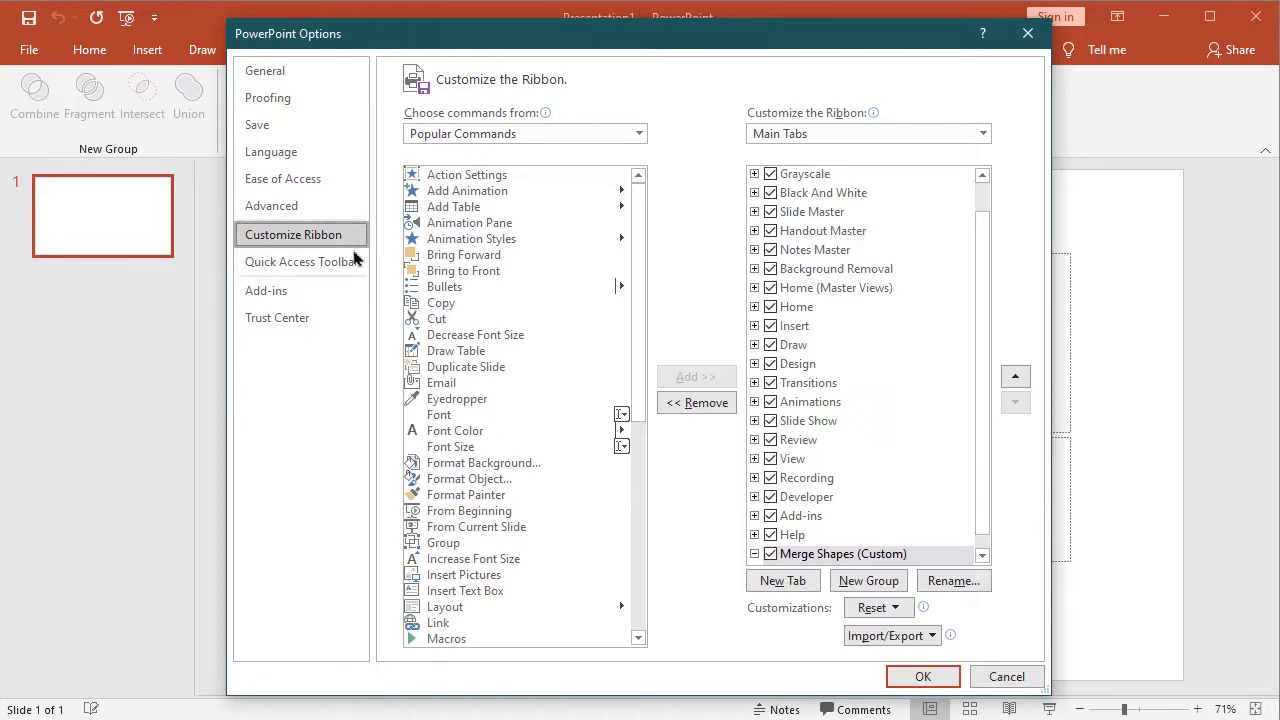
pyautogui.scroll(-2, 680, 500)
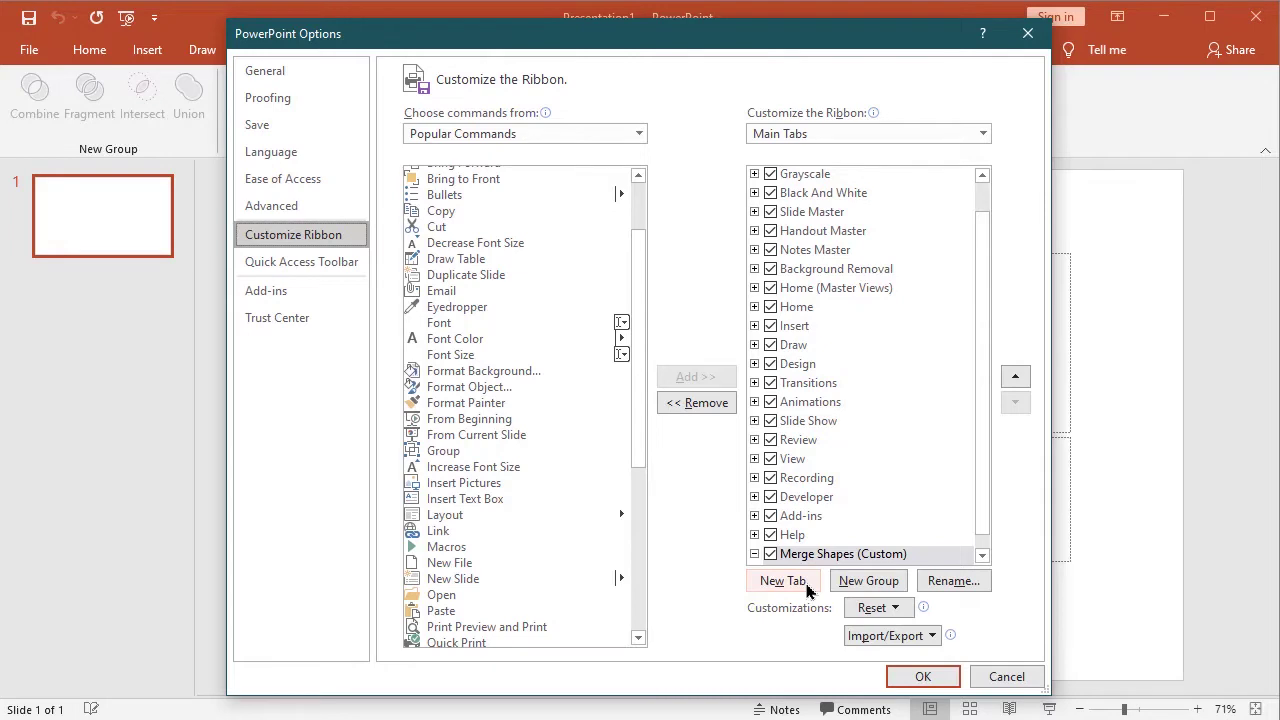
pyautogui.click(984, 555)
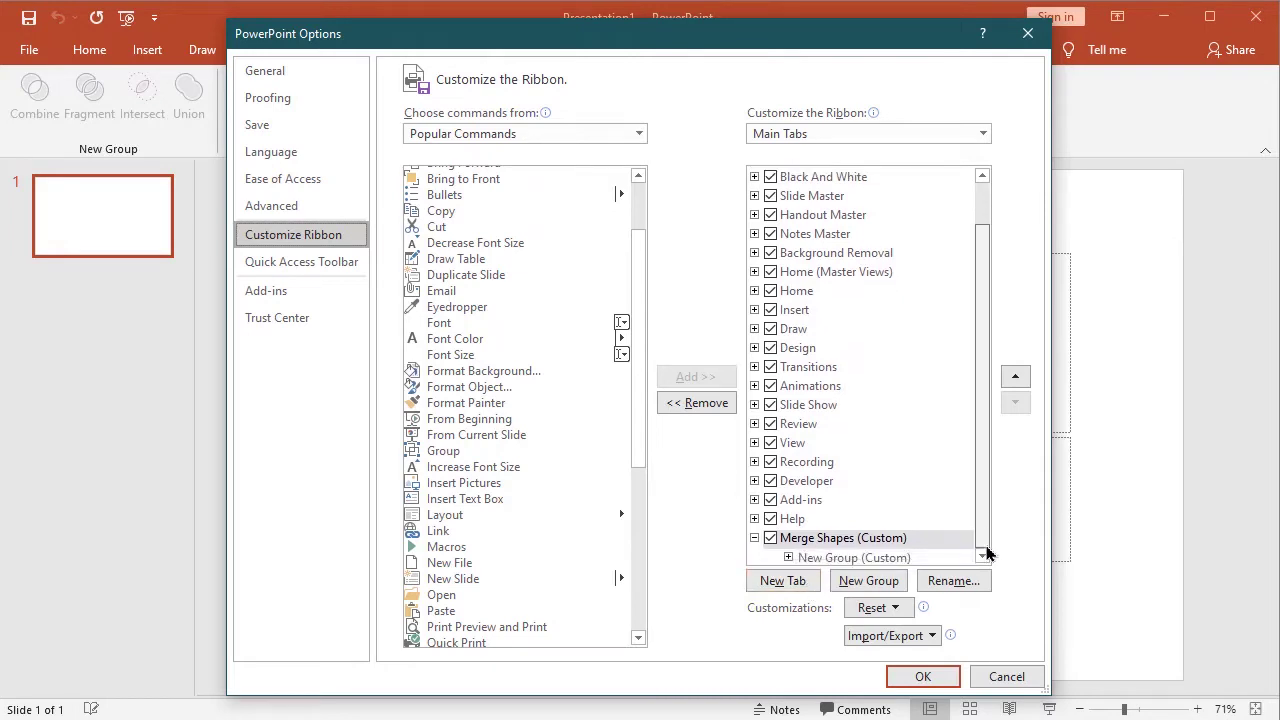
pyautogui.click(852, 543)
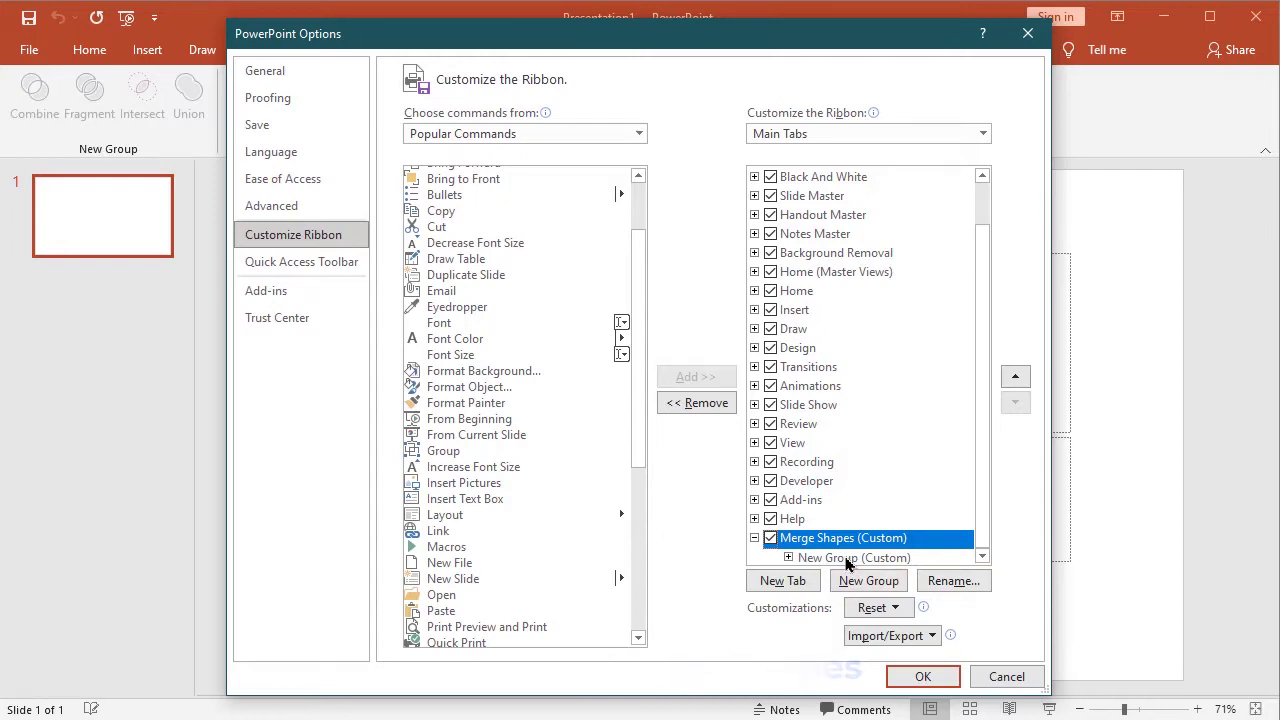
pyautogui.click(845, 560)
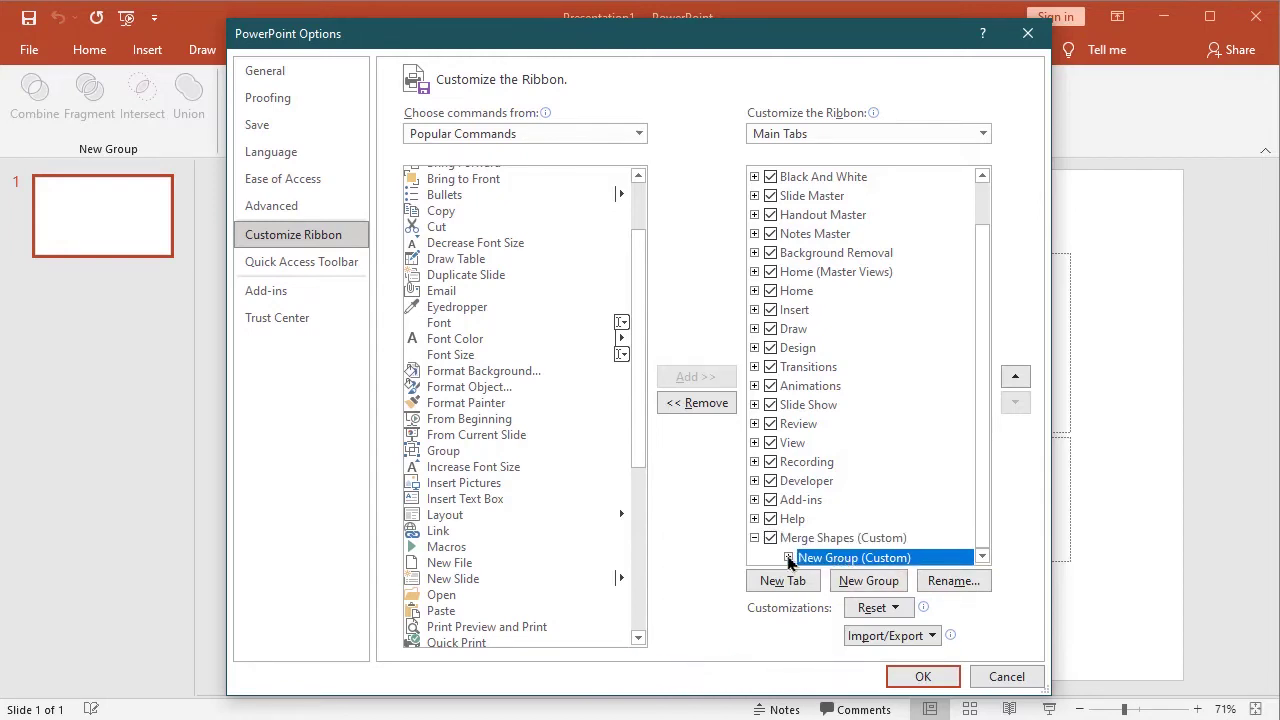
pyautogui.click(788, 558)
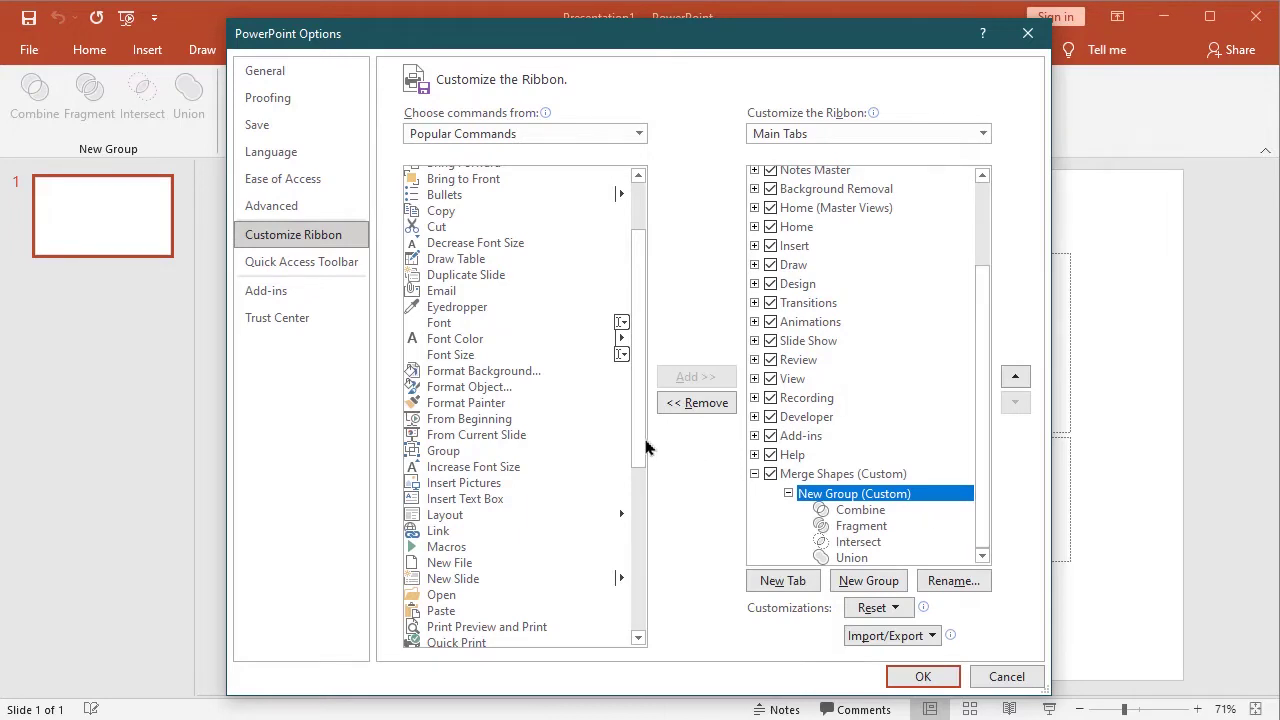
pyautogui.scroll(2, 640, 420)
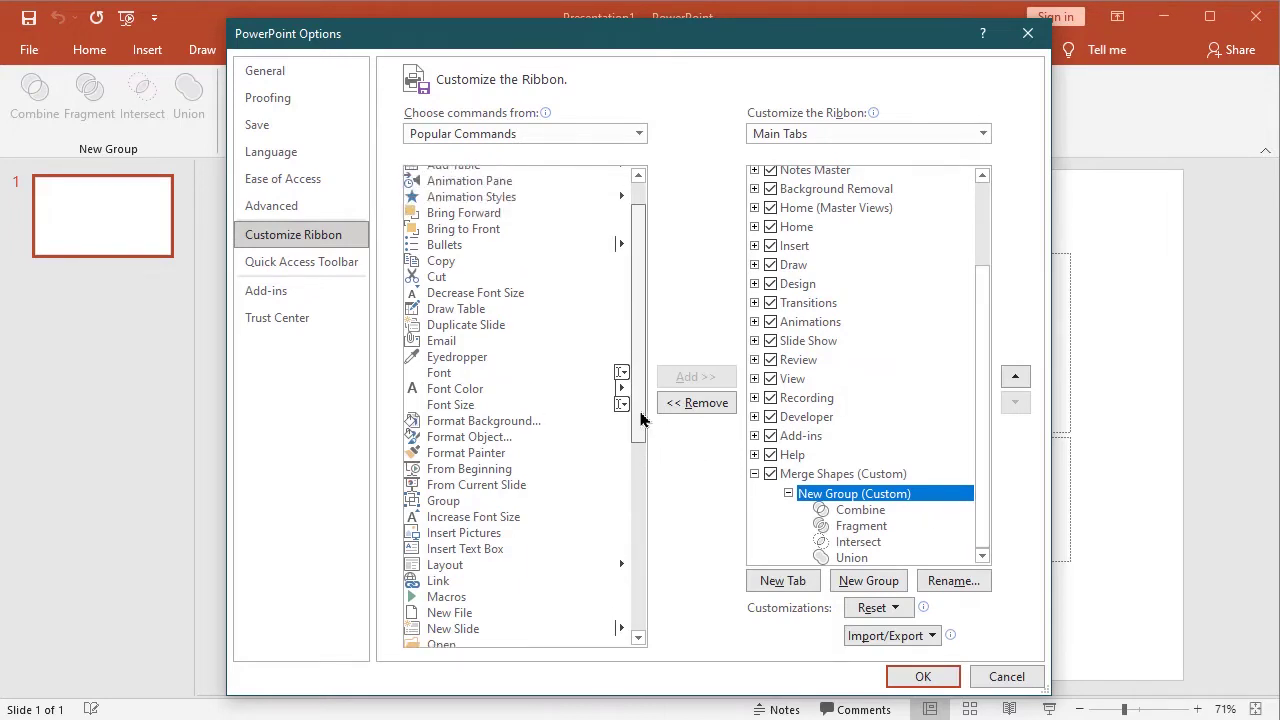
# Switch the command source to All Commands and select Combine for the Merge Shapes group.
pyautogui.click(585, 140)
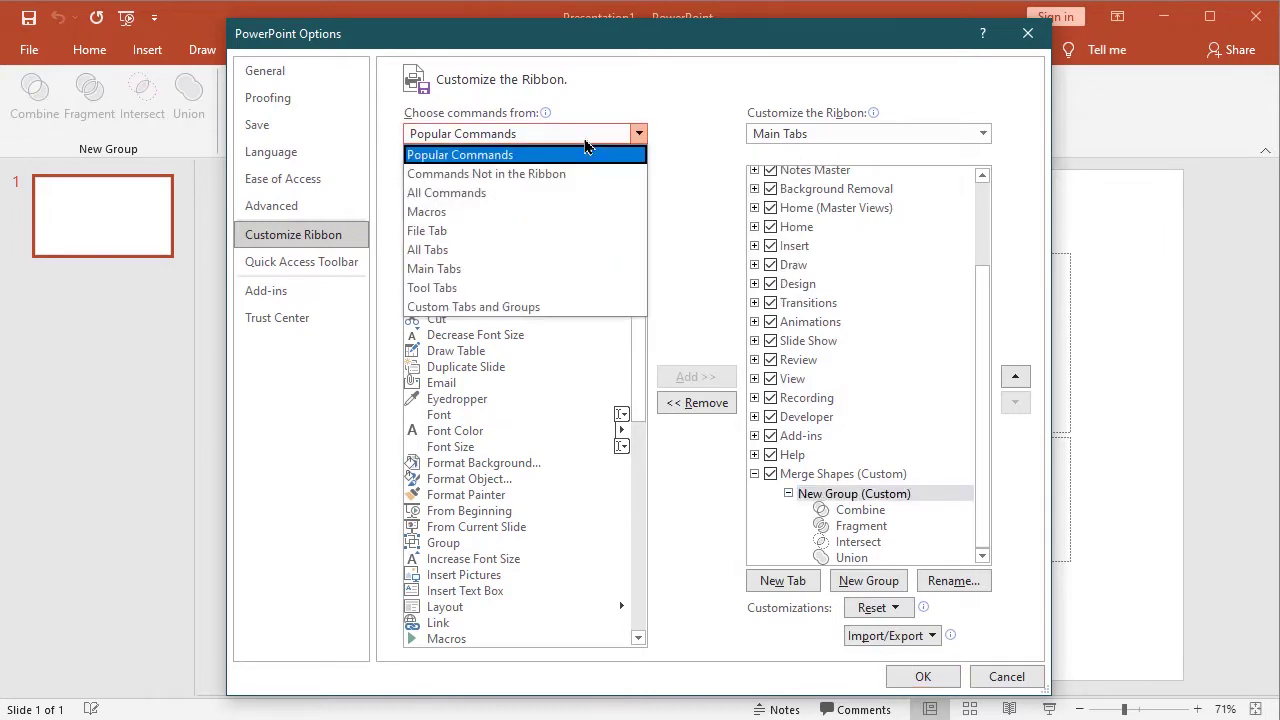
pyautogui.press('Down')
pyautogui.press('Down')
pyautogui.click(543, 195)
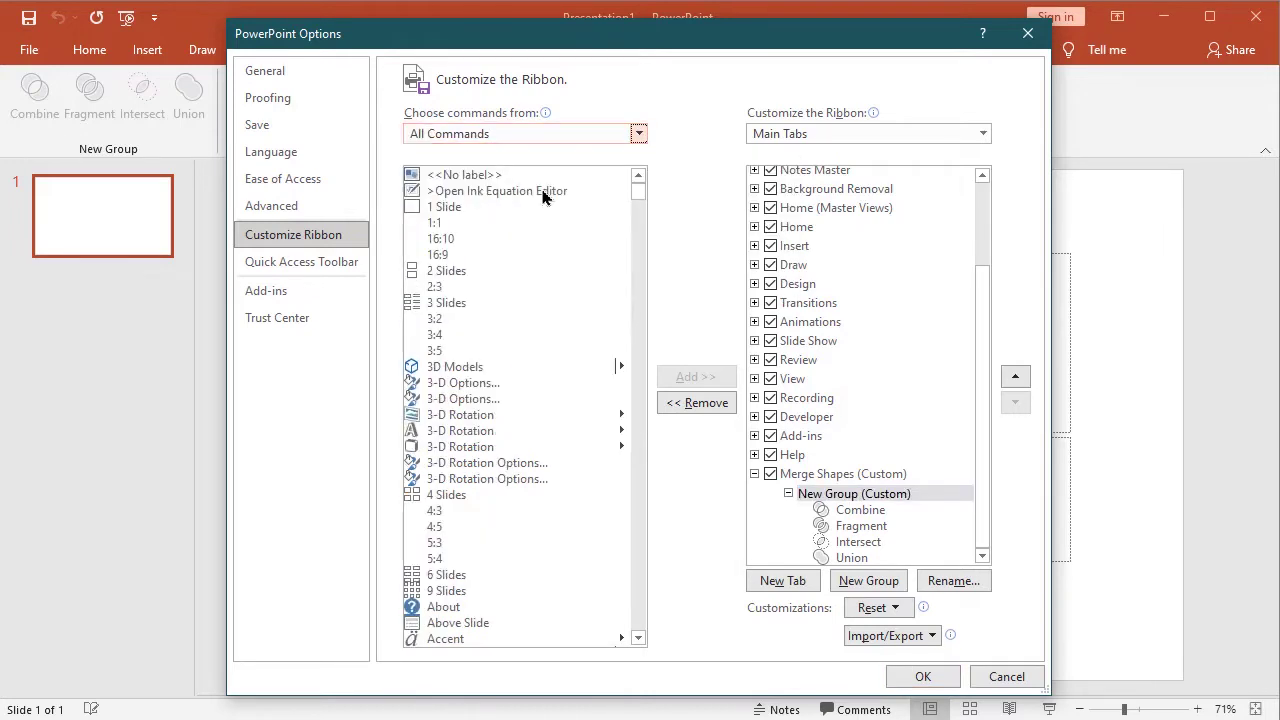
pyautogui.click(431, 305)
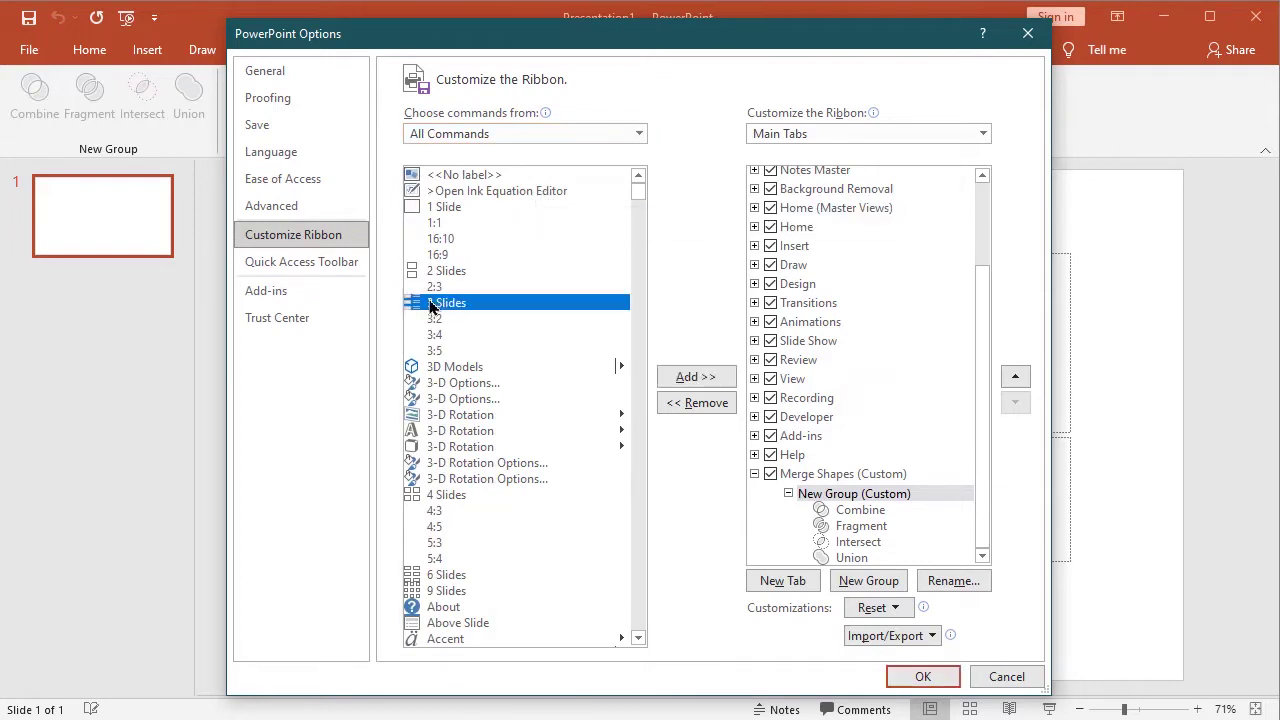
pyautogui.press('c')
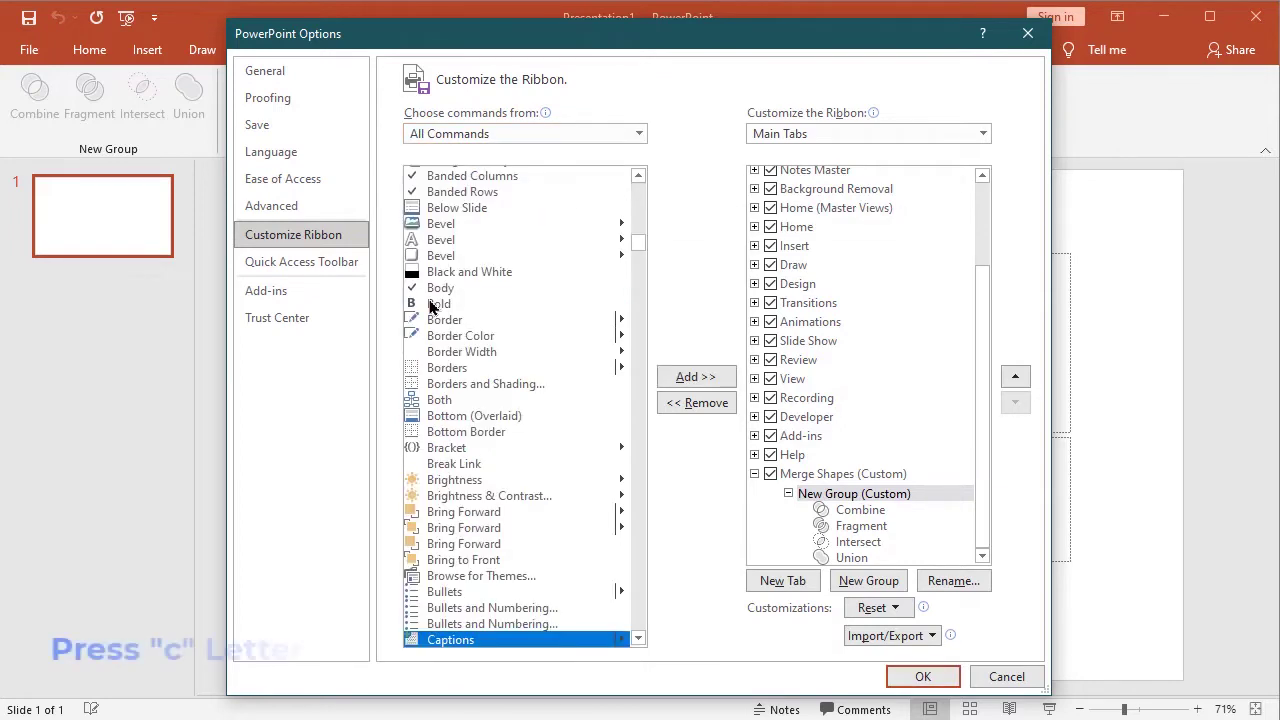
pyautogui.scroll(-7, 540, 502)
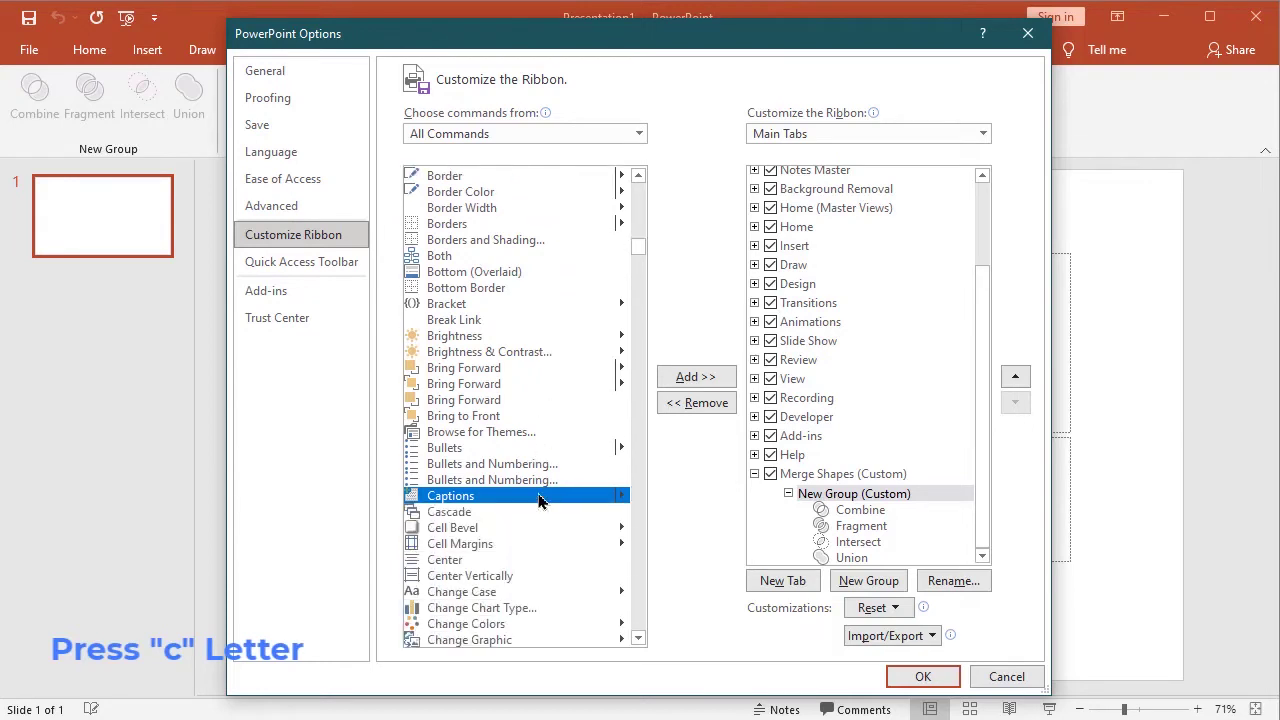
pyautogui.scroll(-4, 540, 502)
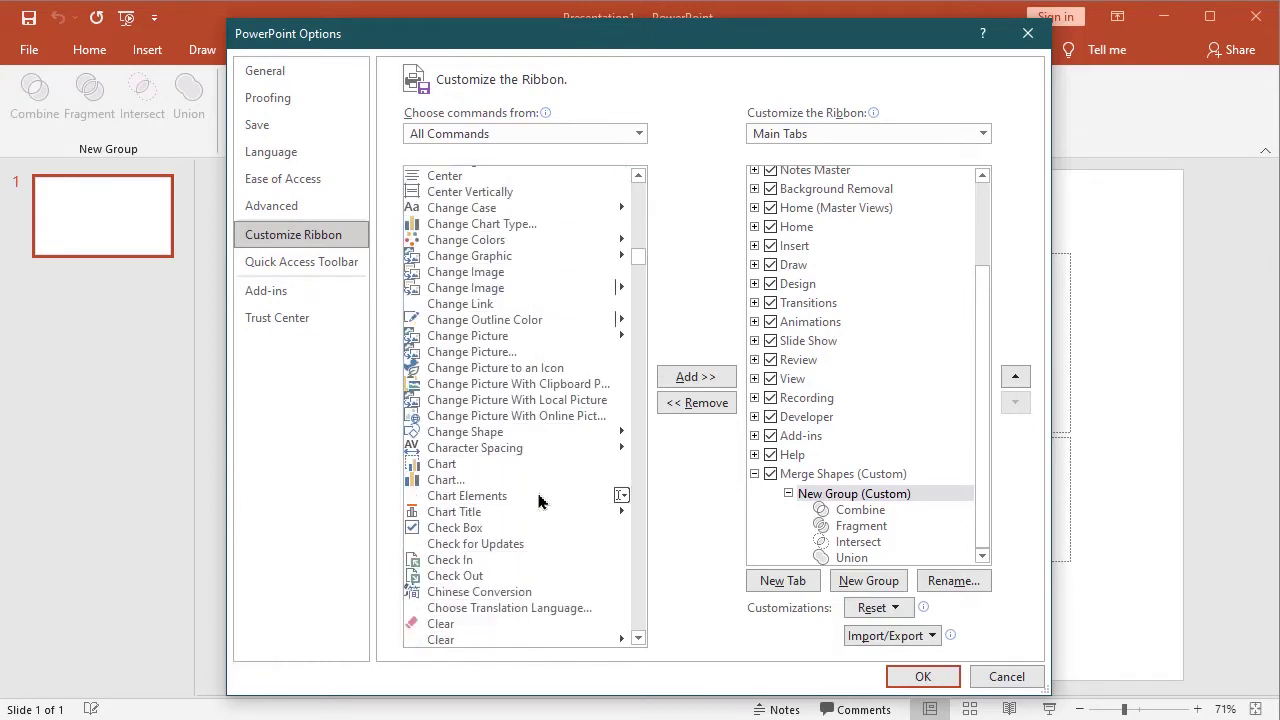
pyautogui.scroll(-6, 540, 502)
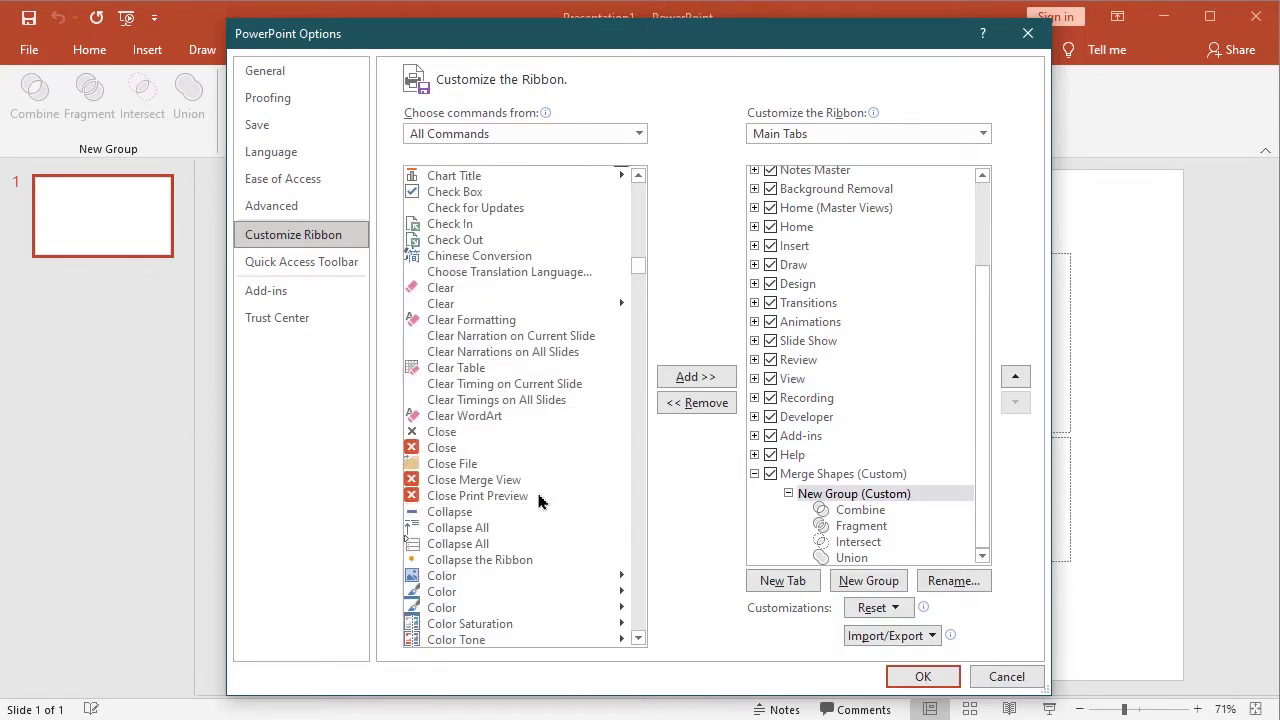
pyautogui.scroll(-4, 538, 502)
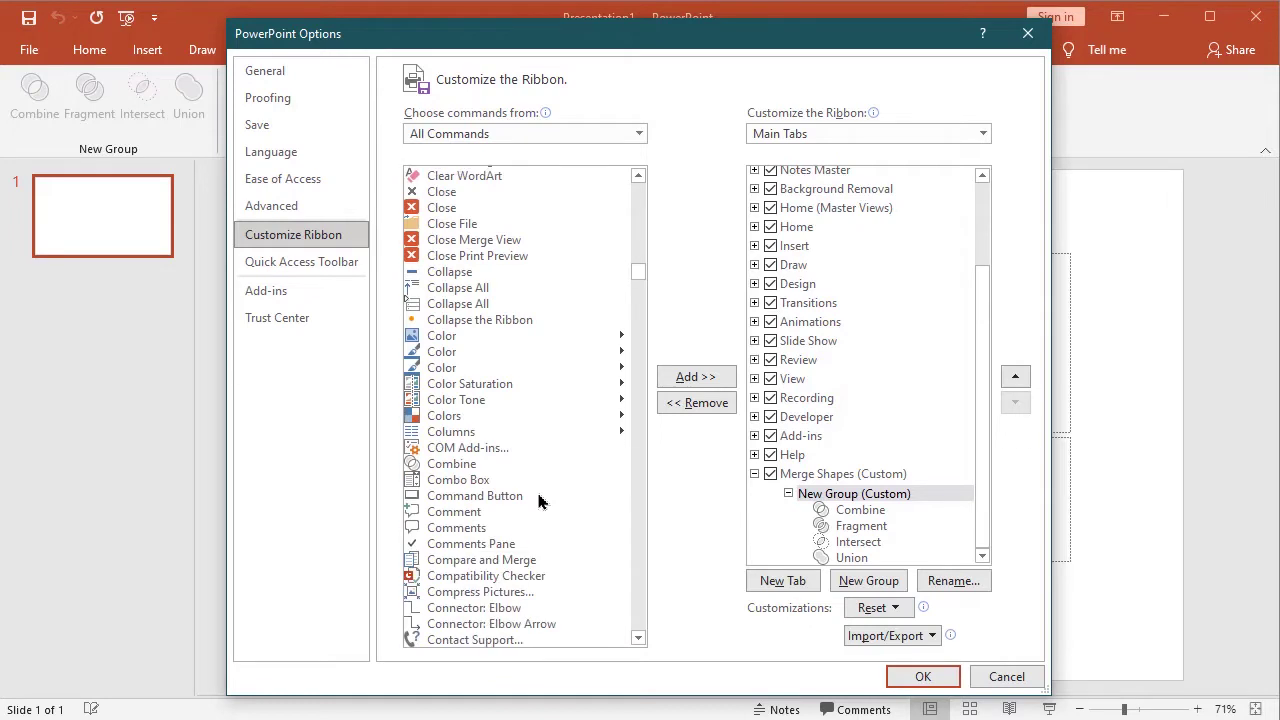
pyautogui.click(464, 466)
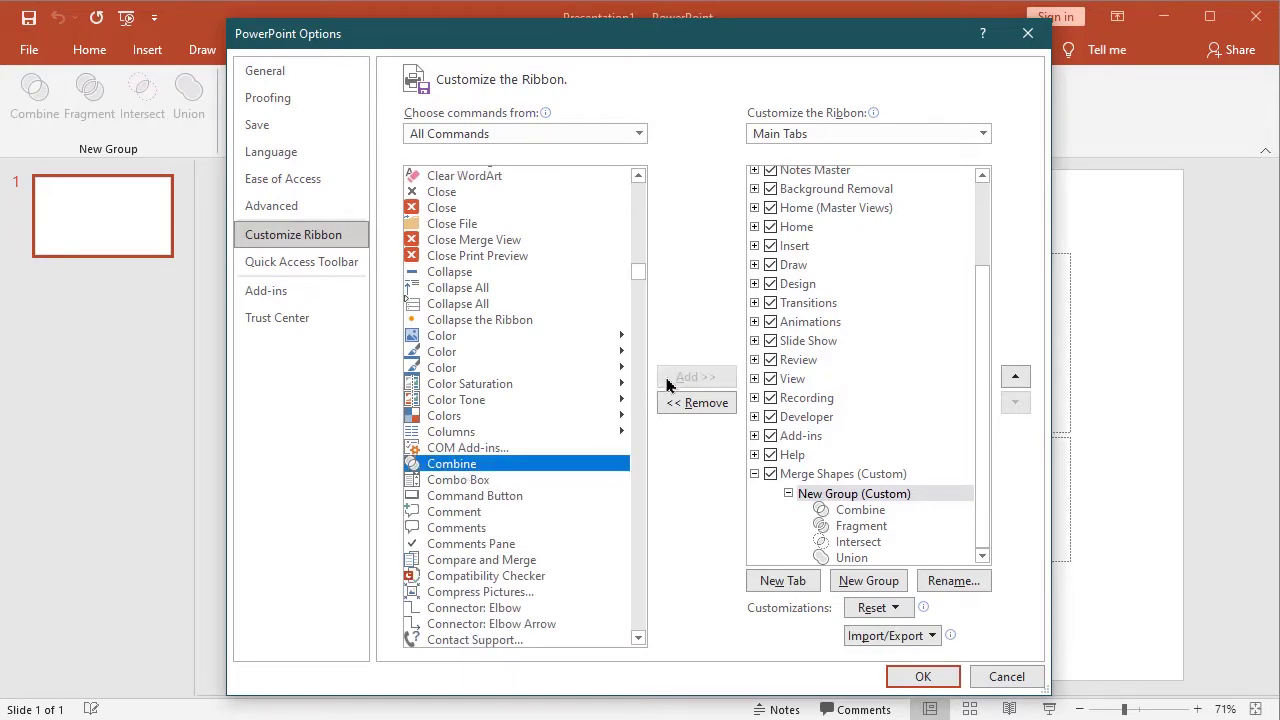
# Select Fragment from All Commands for the custom New Group.
pyautogui.click(850, 526)
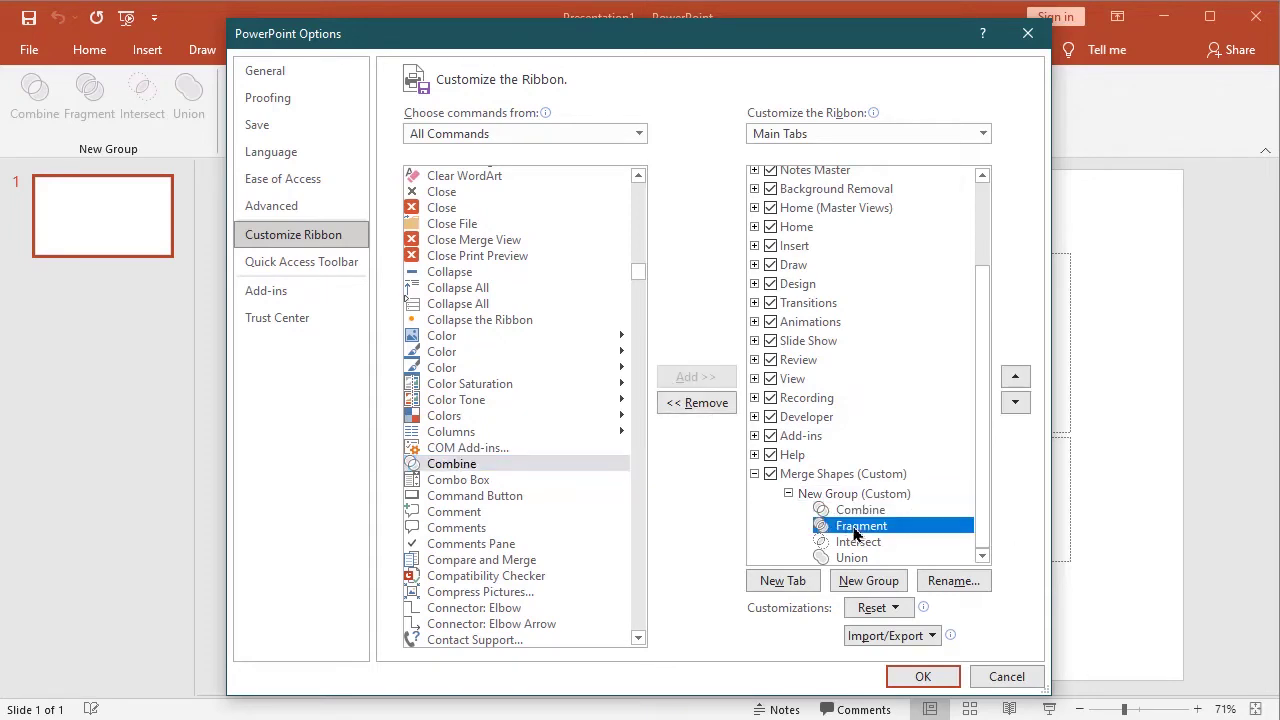
pyautogui.click(476, 502)
pyautogui.press('f')
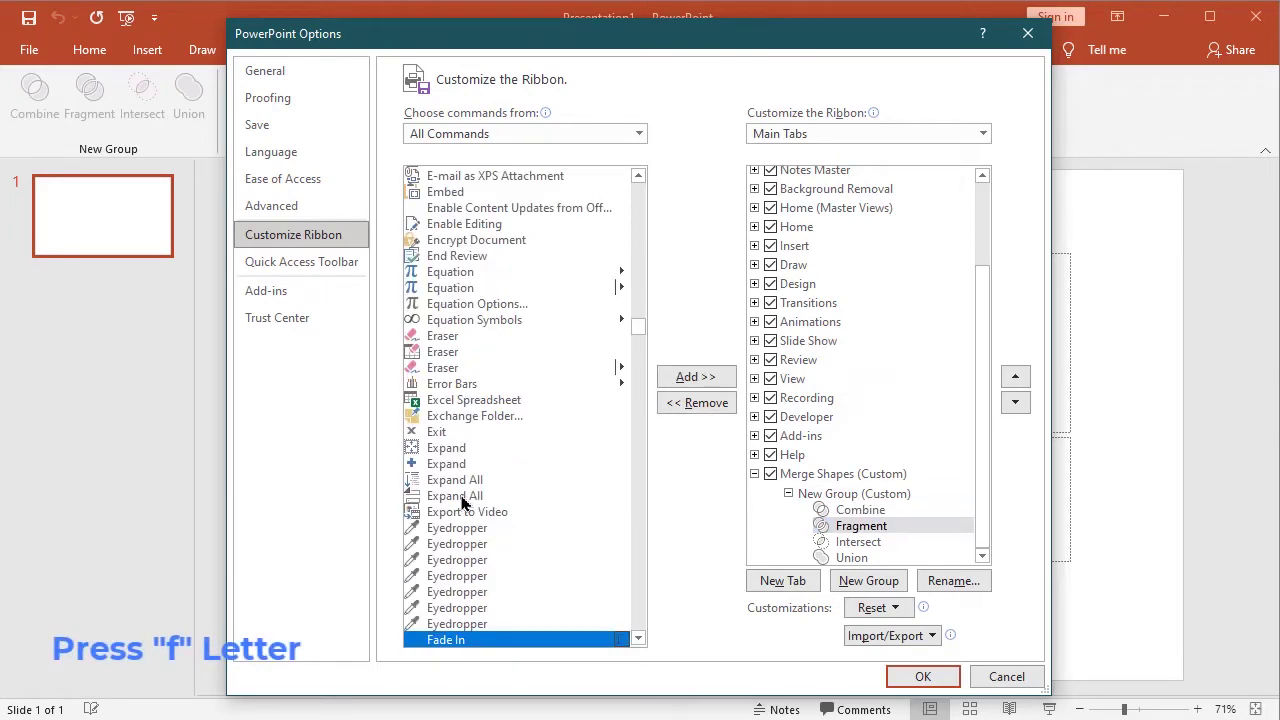
pyautogui.scroll(-9, 462, 503)
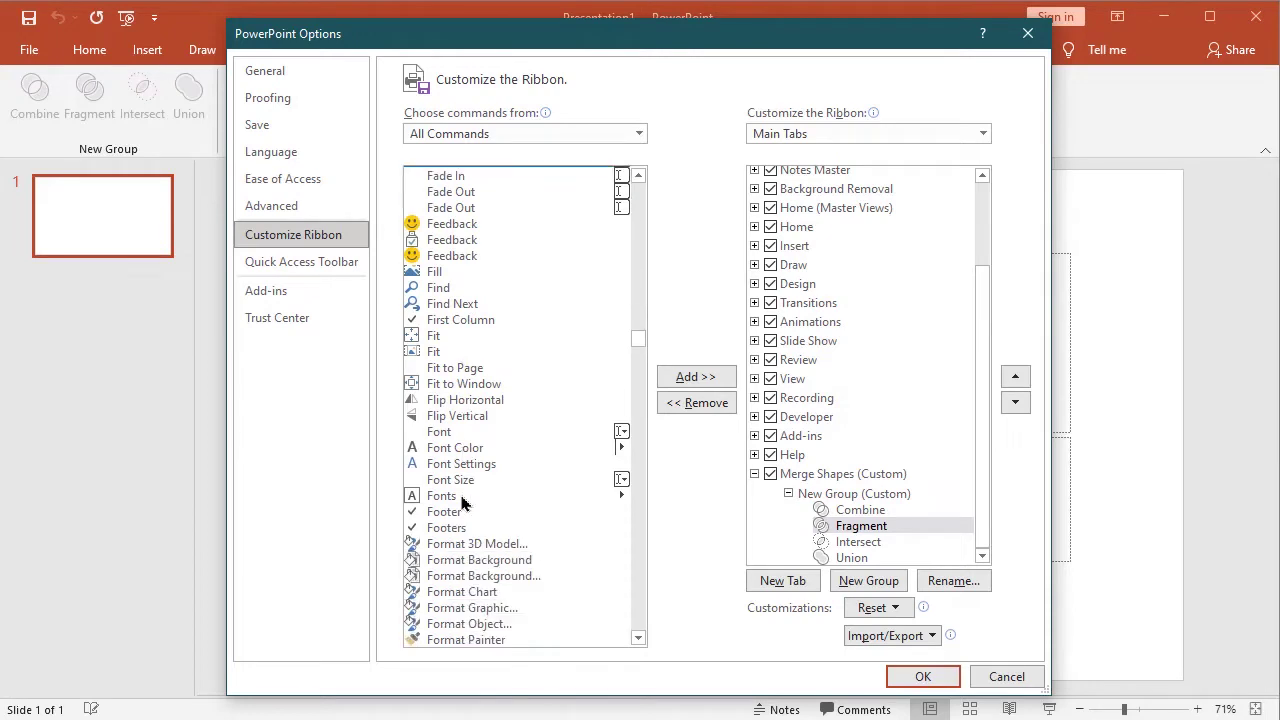
pyautogui.scroll(-3, 462, 503)
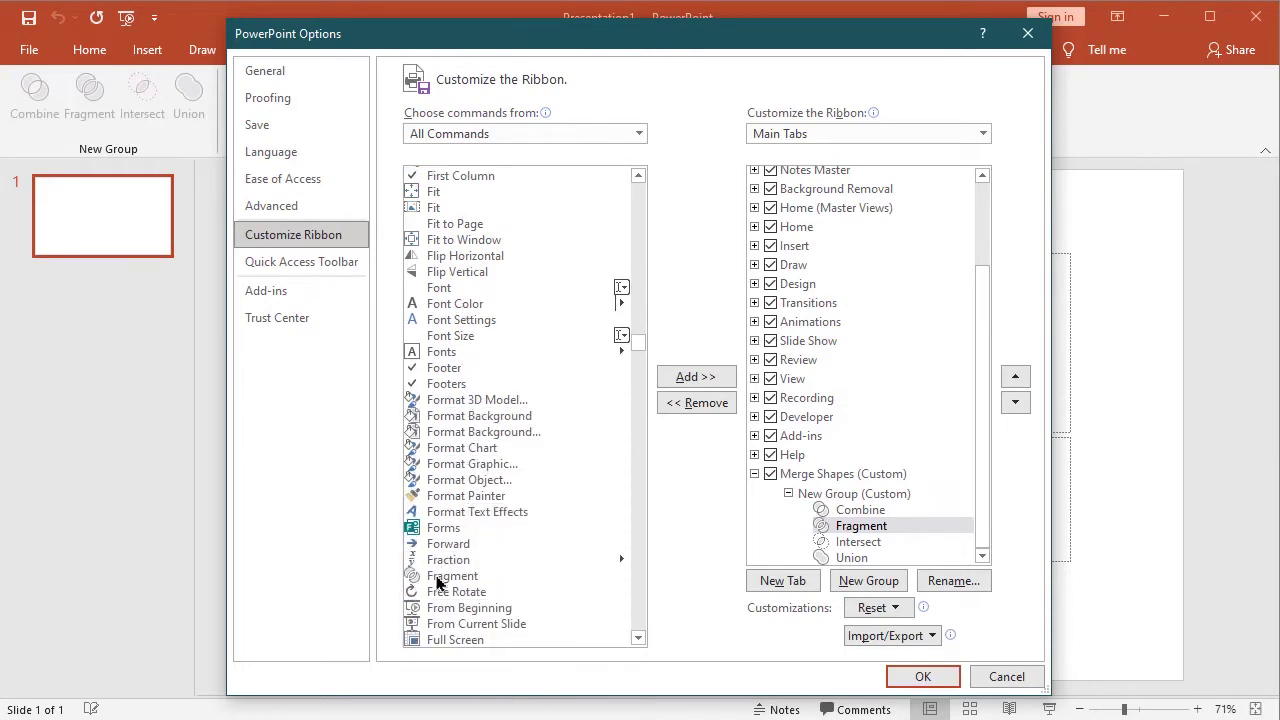
pyautogui.click(440, 578)
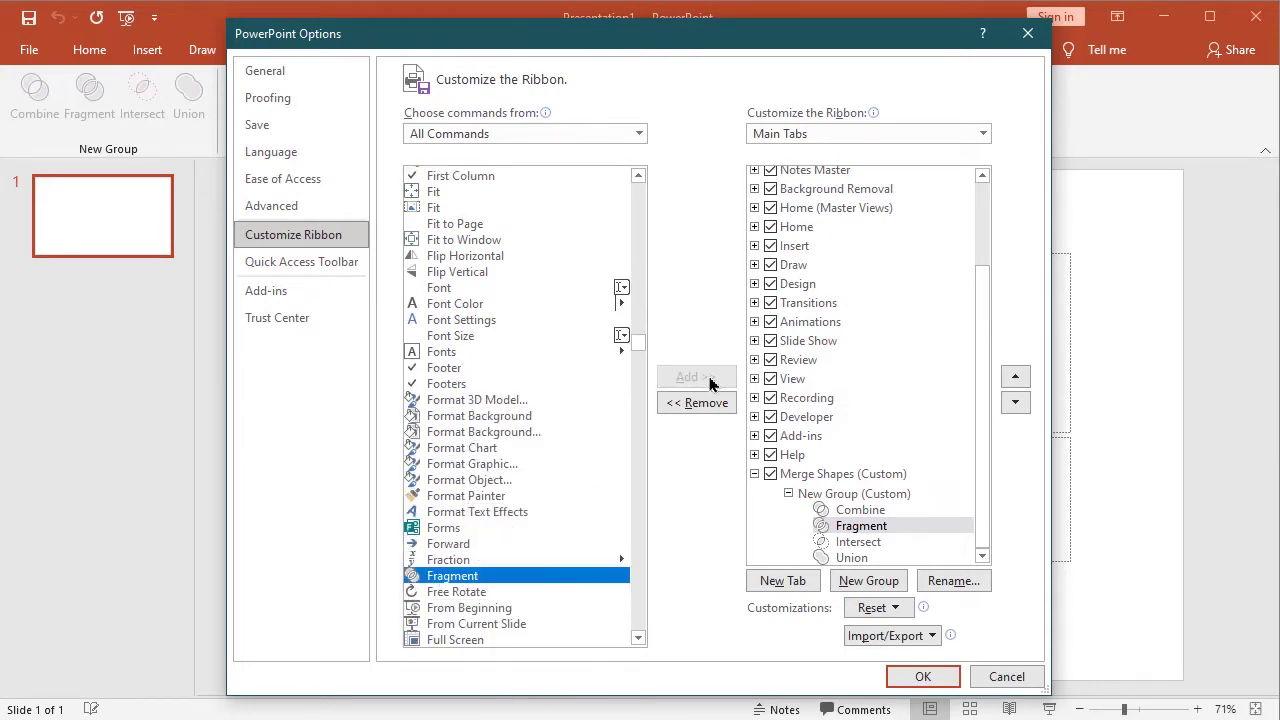
pyautogui.click(895, 535)
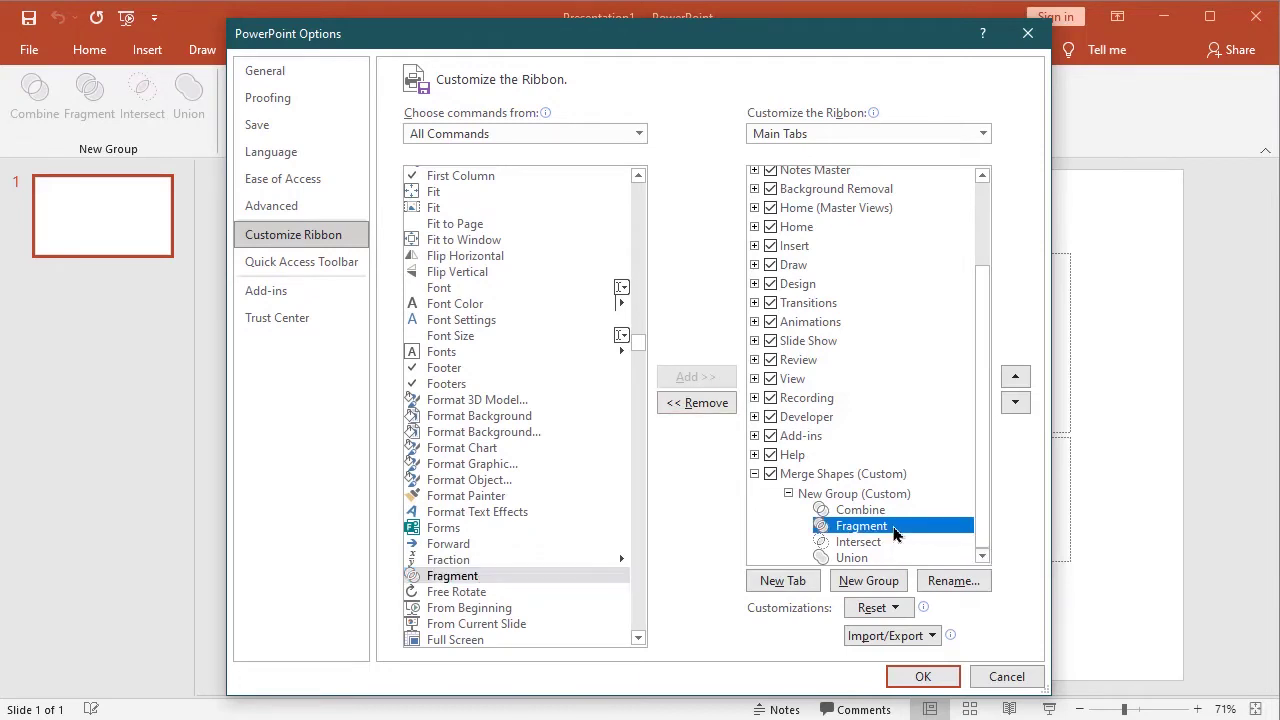
# Select Intersect from the All Commands list for the custom New Group.
pyautogui.click(856, 545)
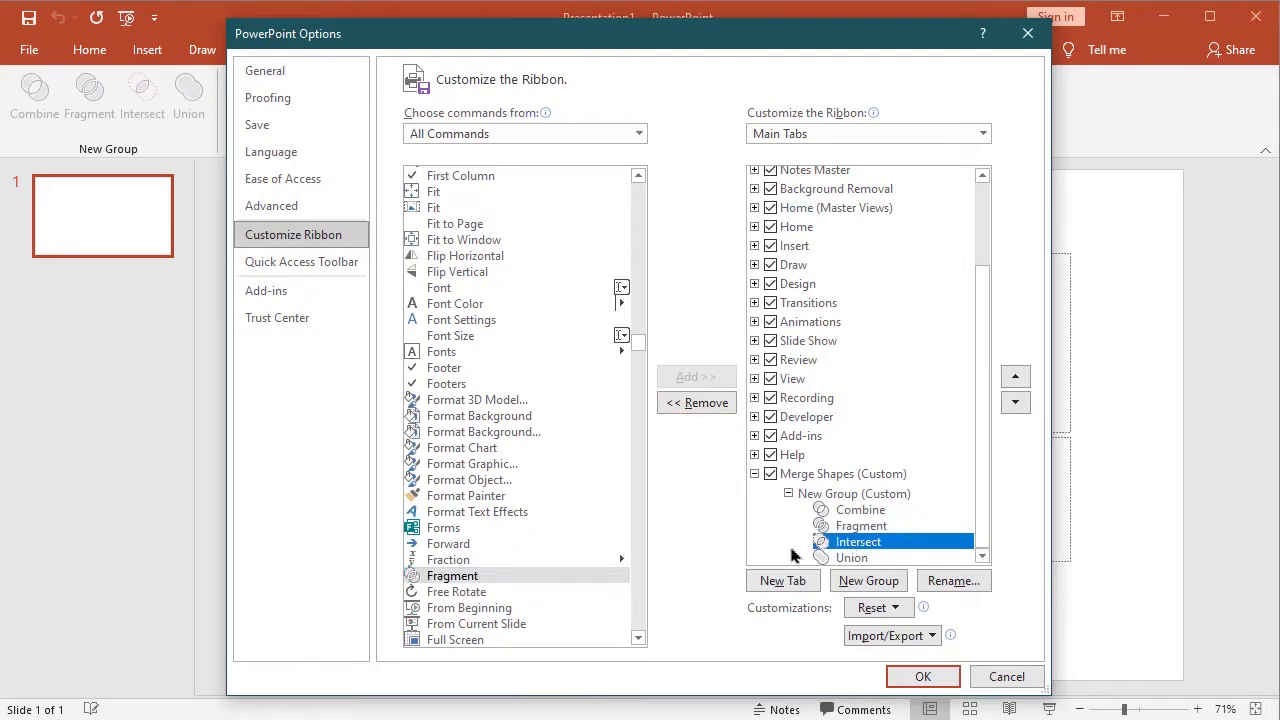
pyautogui.click(569, 566)
pyautogui.press('i')
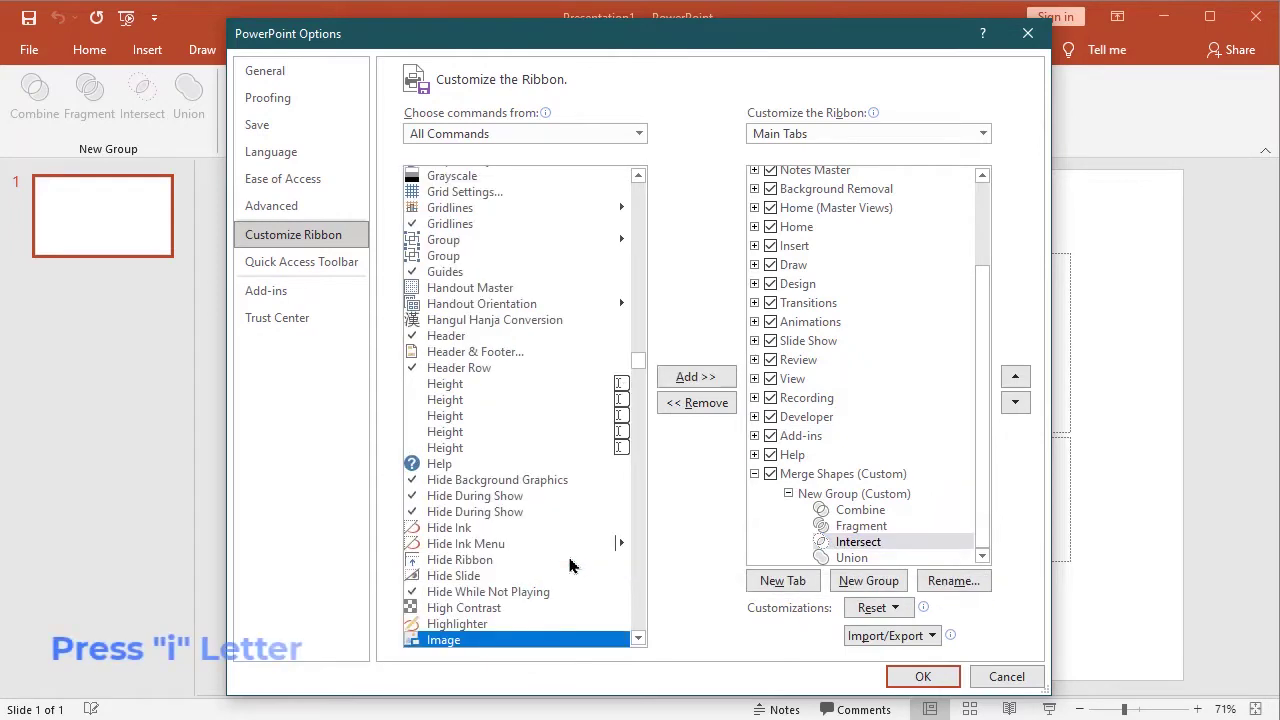
pyautogui.scroll(-9, 569, 566)
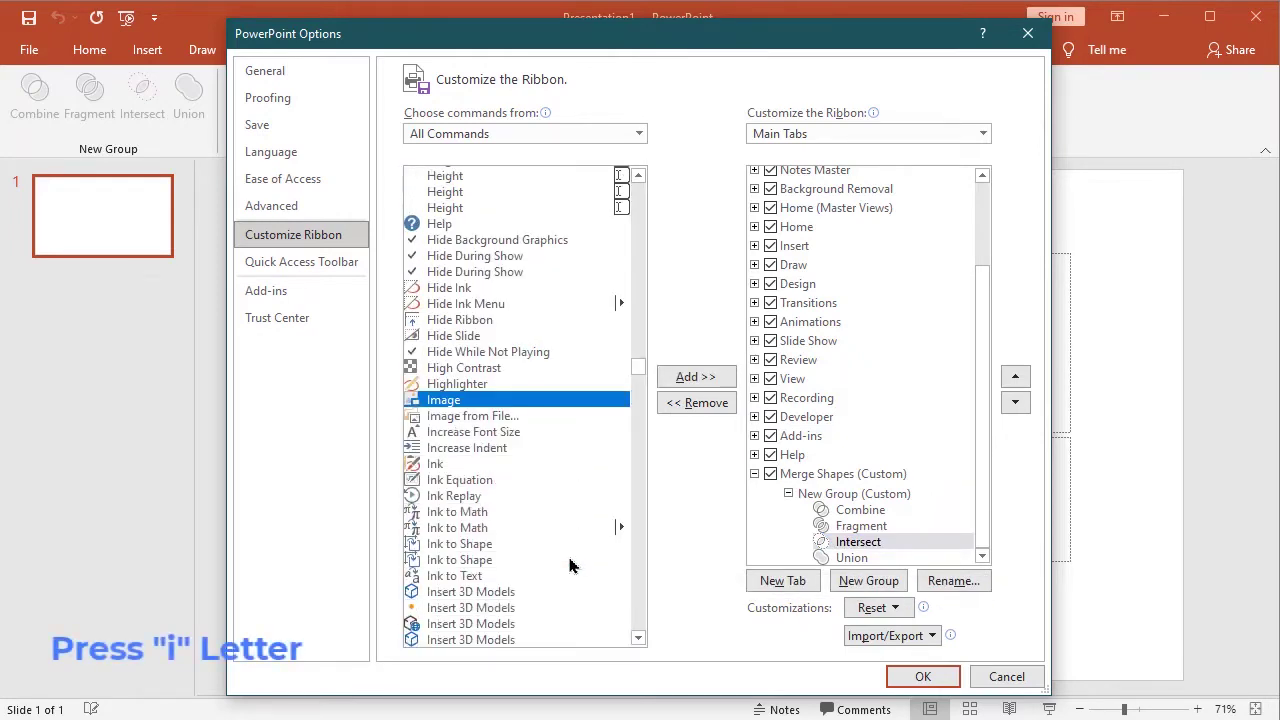
pyautogui.scroll(-2, 569, 566)
pyautogui.scroll(-4, 569, 566)
pyautogui.click(450, 562)
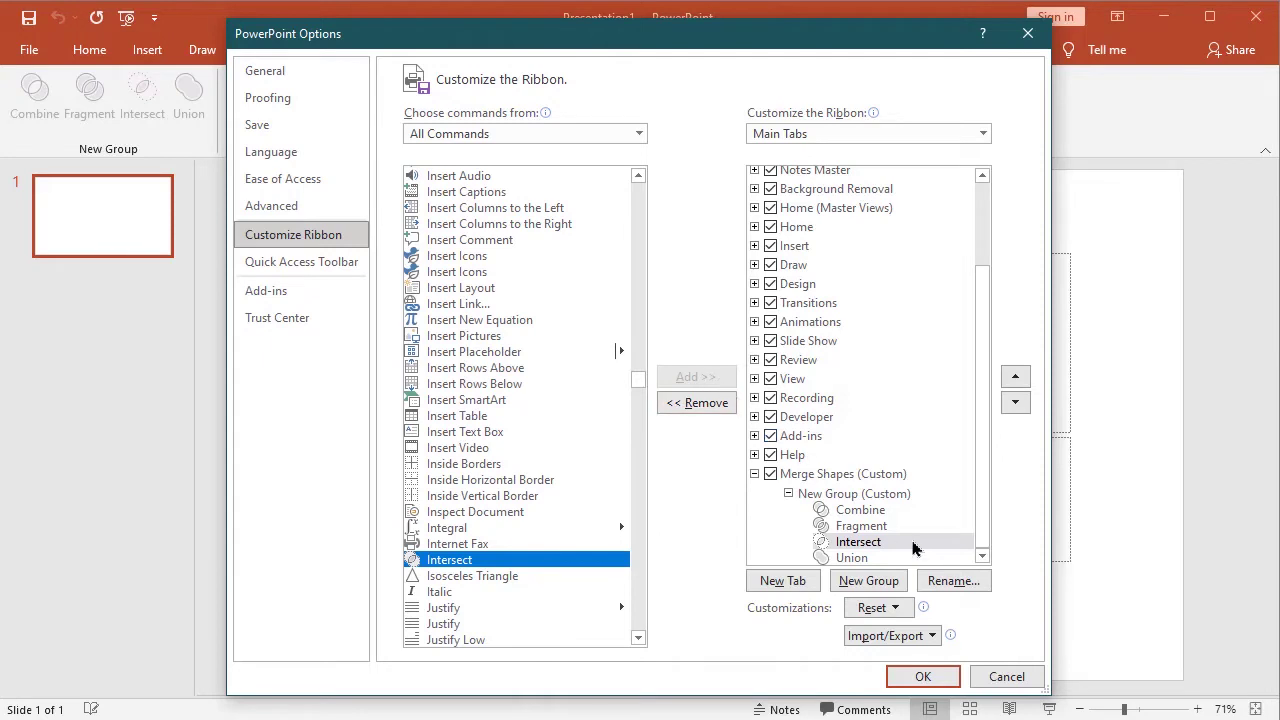
# Select Union for the custom group, then collapse the New Group and Merge Shapes entries.
pyautogui.click(851, 558)
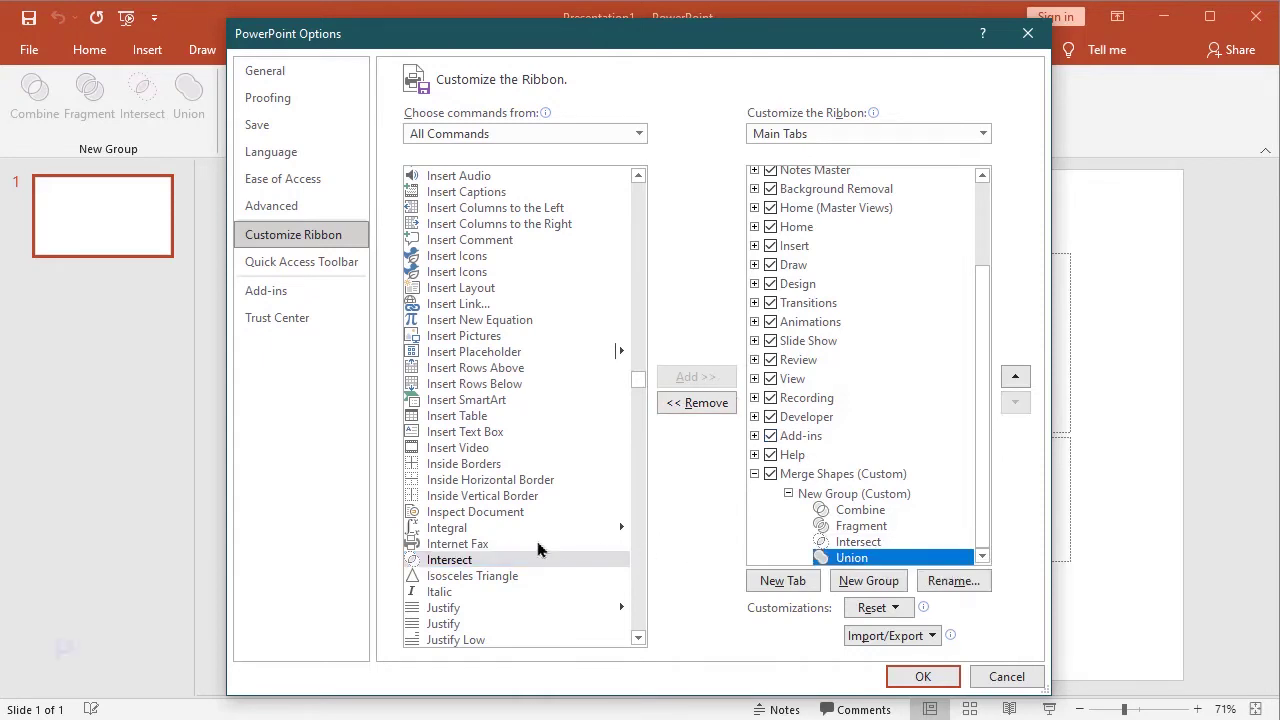
pyautogui.click(480, 560)
pyautogui.press('u')
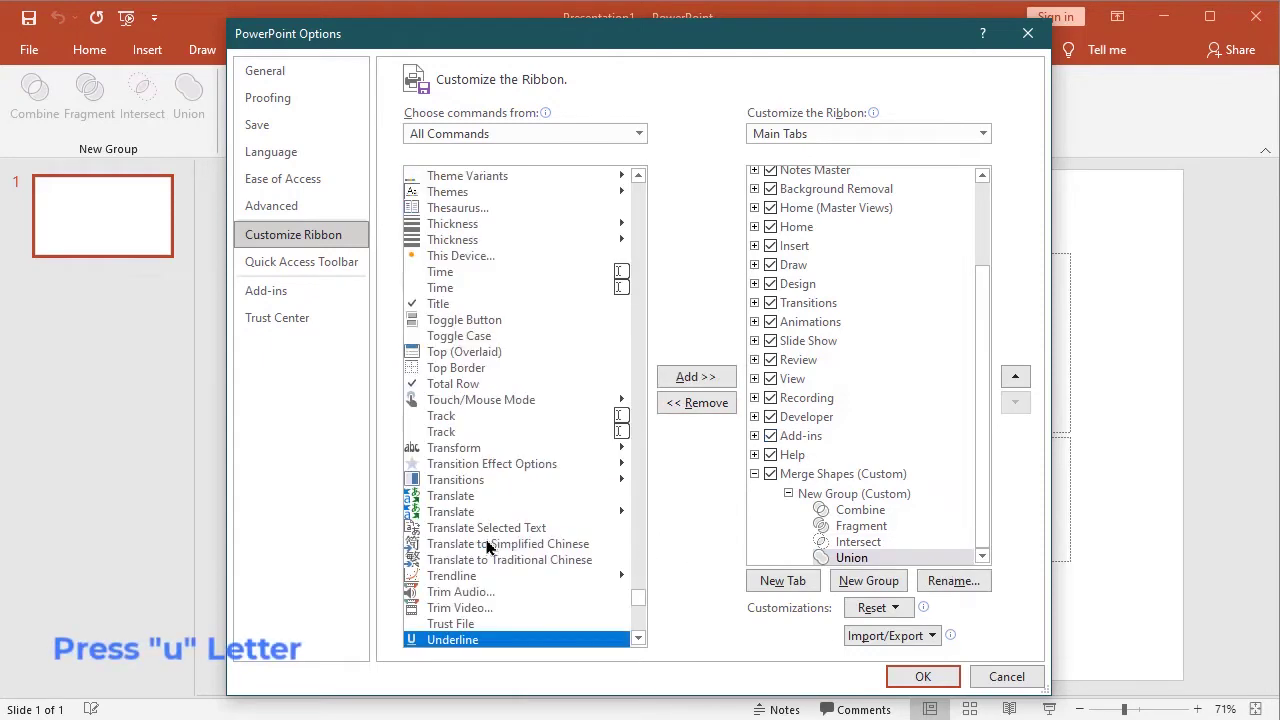
pyautogui.scroll(-3, 487, 546)
pyautogui.click(447, 549)
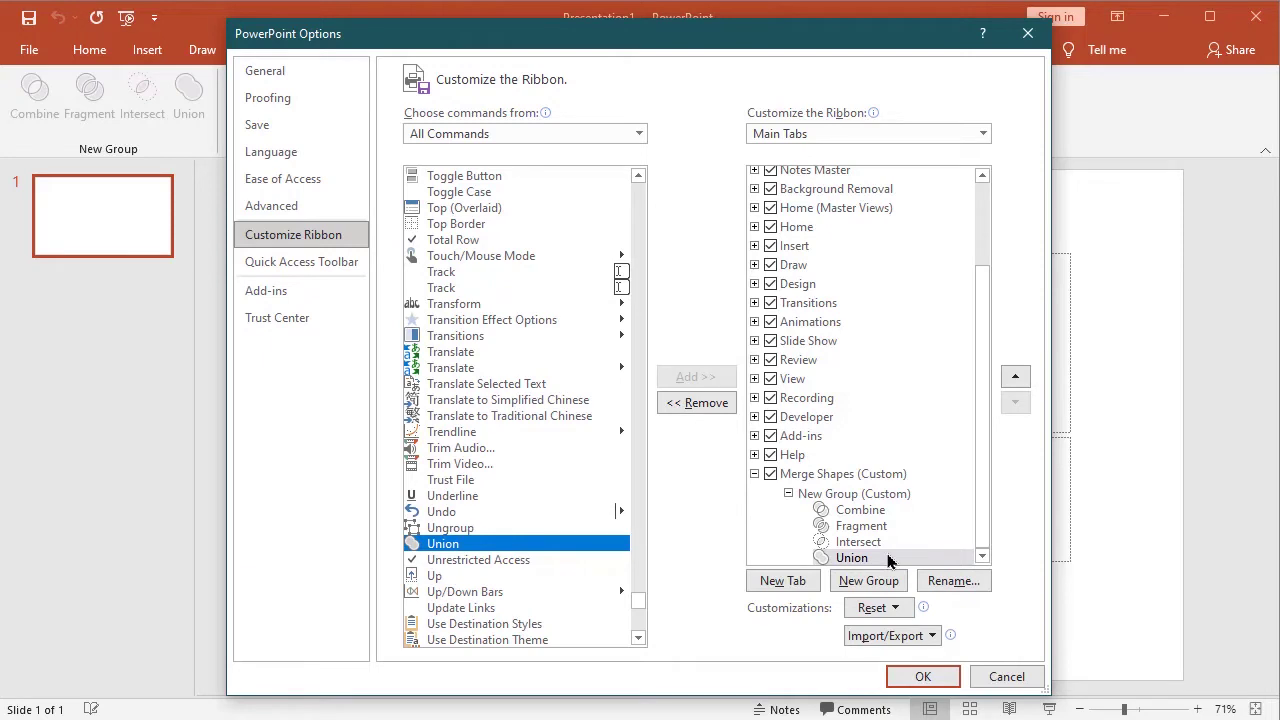
pyautogui.click(888, 558)
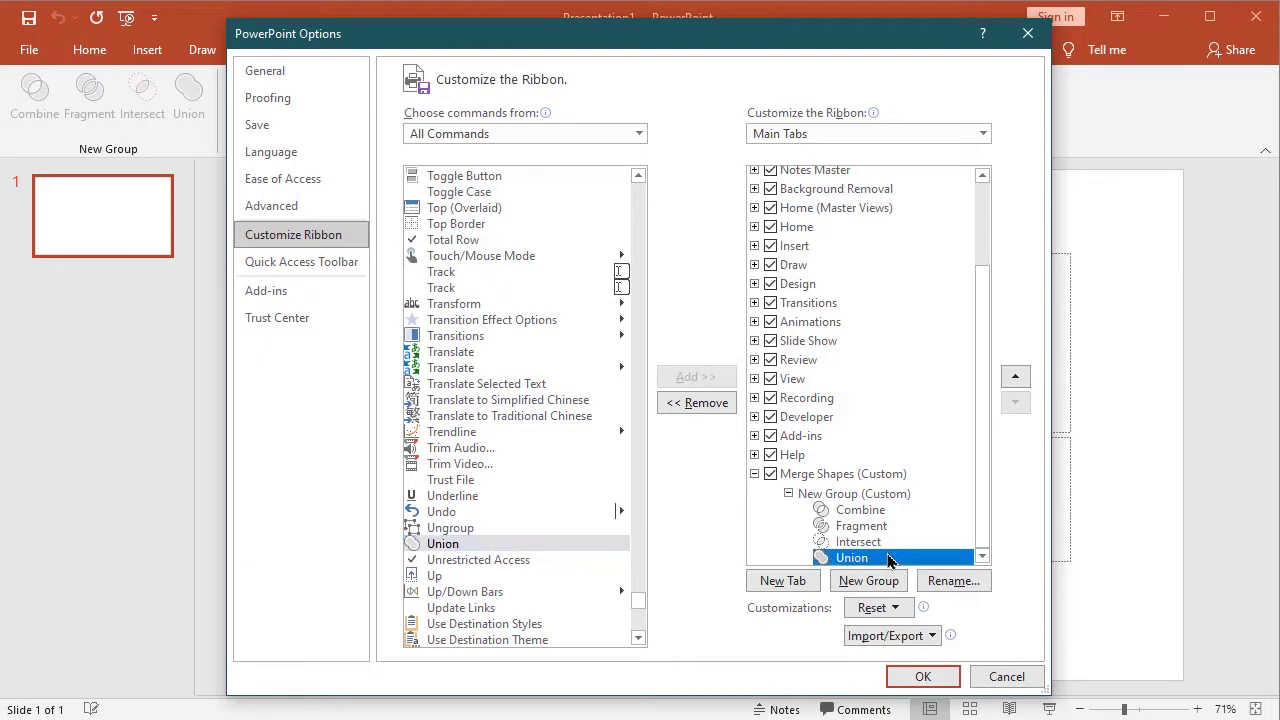
pyautogui.click(788, 496)
pyautogui.click(754, 538)
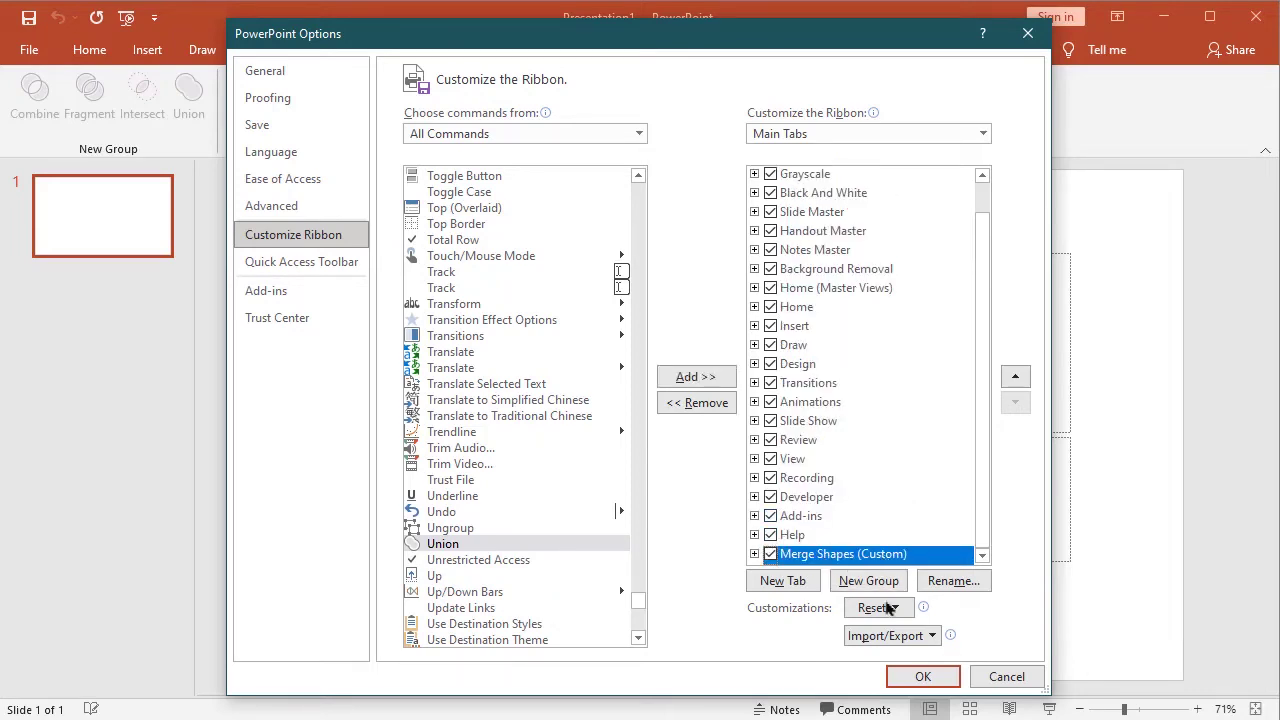
# Save the ribbon customisation and check the new Merge Shapes tab's commands.
pyautogui.click(893, 678)
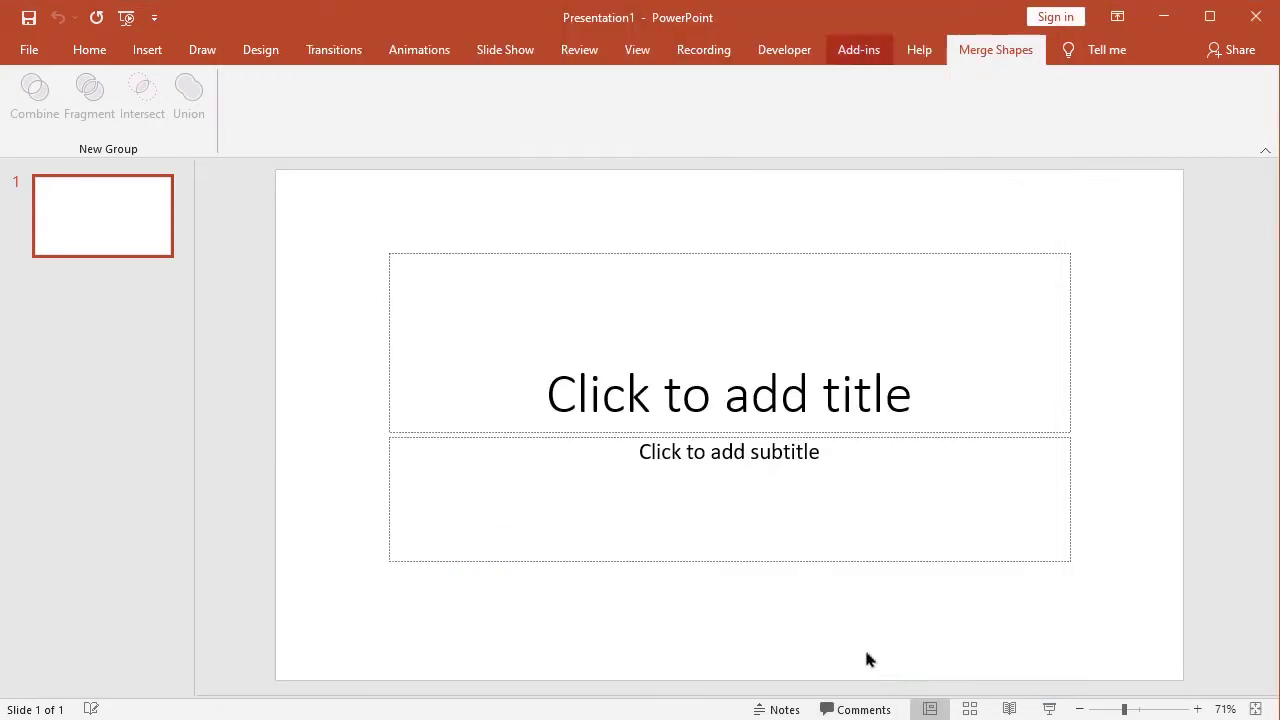
pyautogui.click(152, 52)
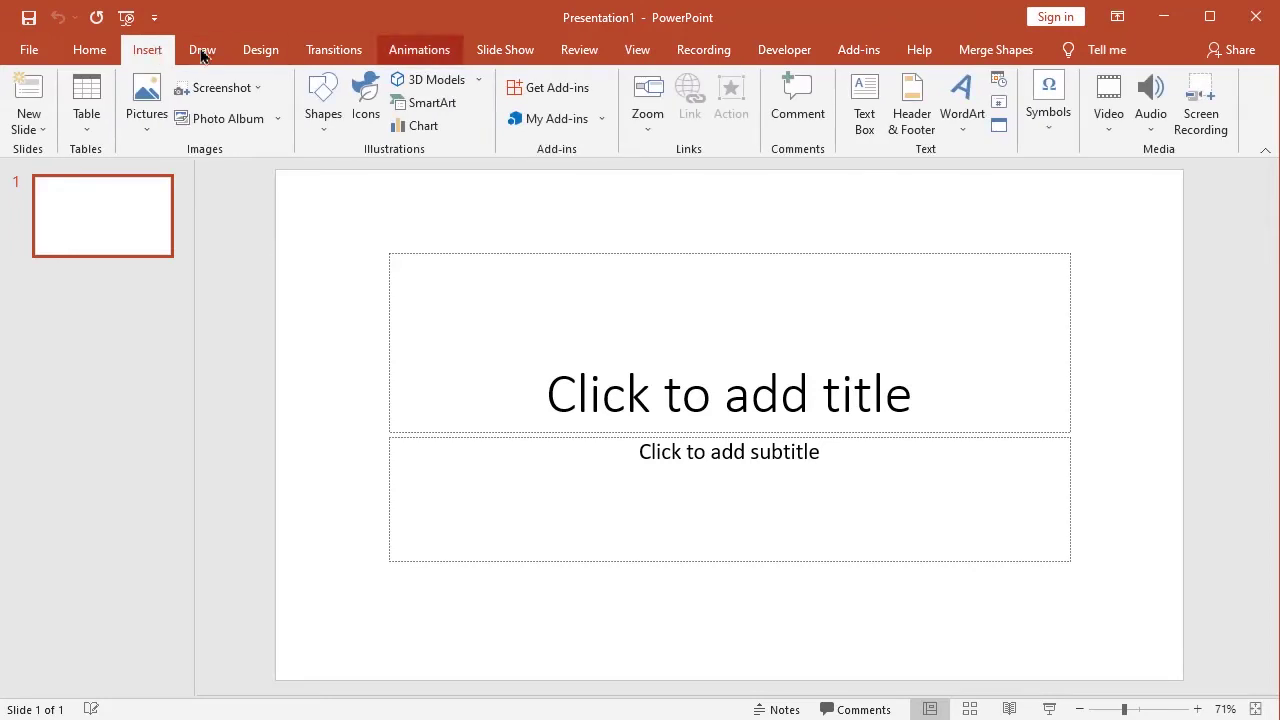
pyautogui.click(982, 60)
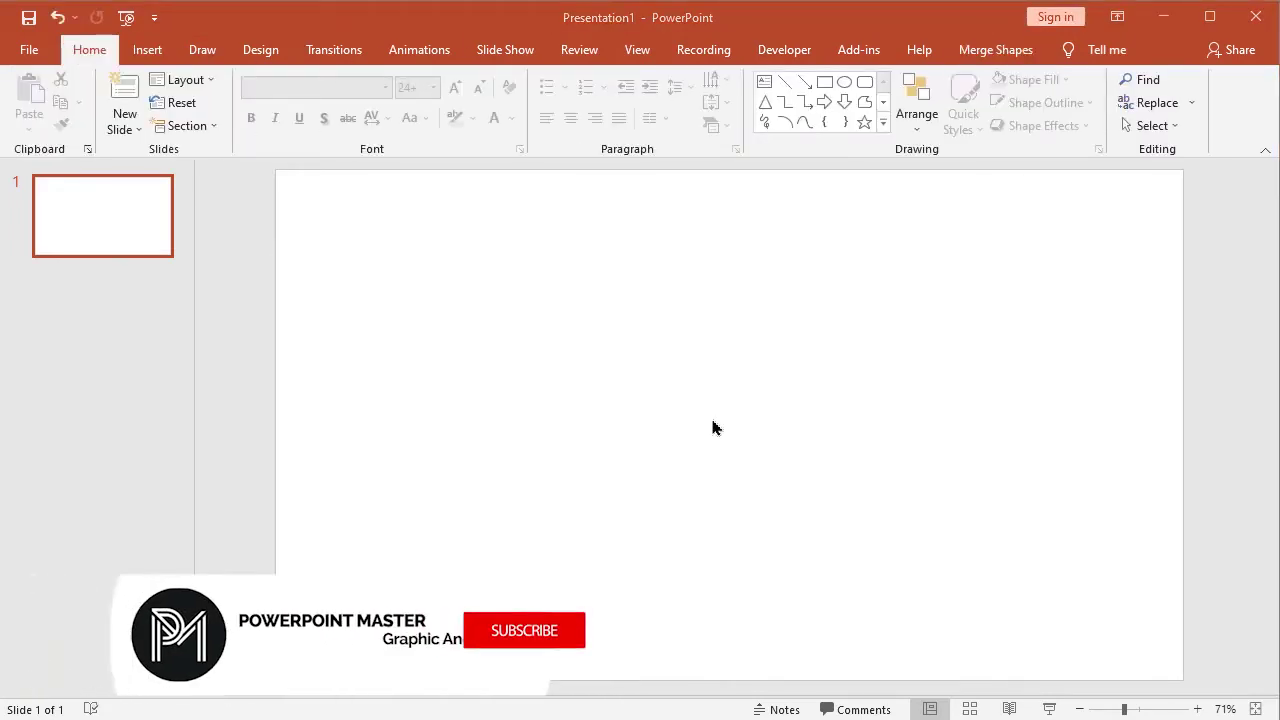
# Insert the aerial beach video from this device onto slide 1 and show its Playback settings.
pyautogui.click(160, 50)
pyautogui.click(1106, 125)
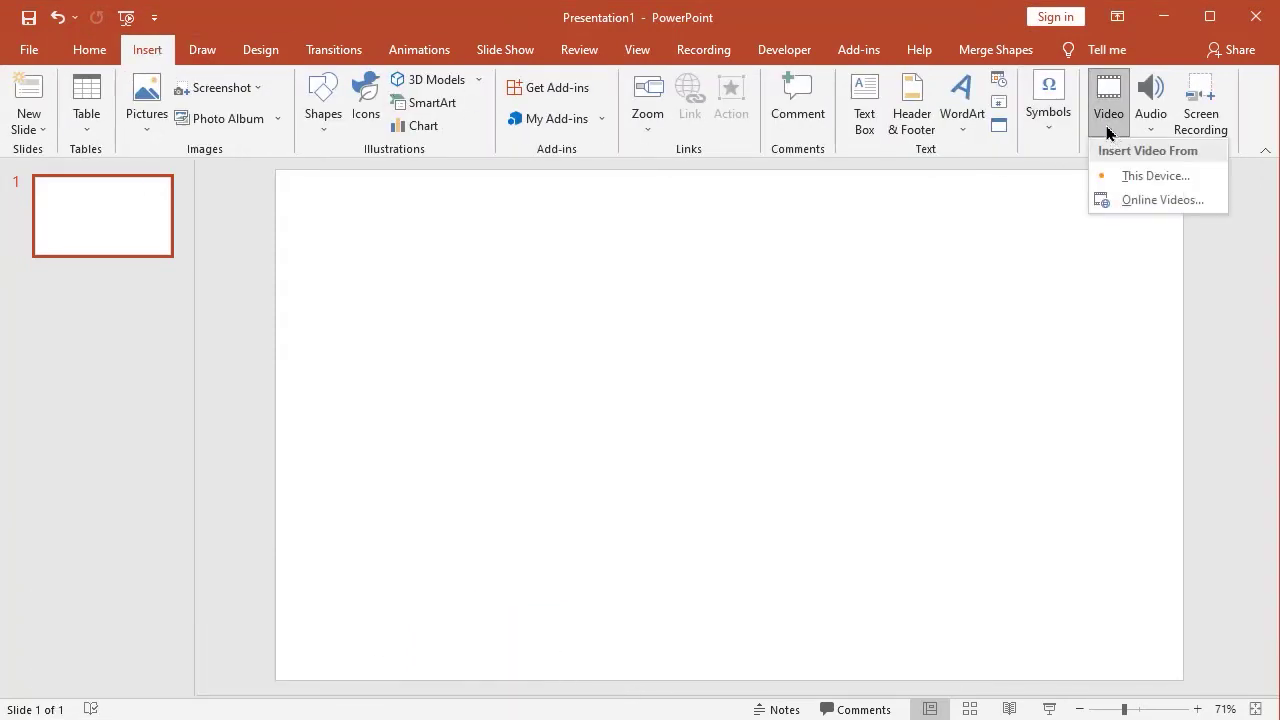
pyautogui.click(1156, 176)
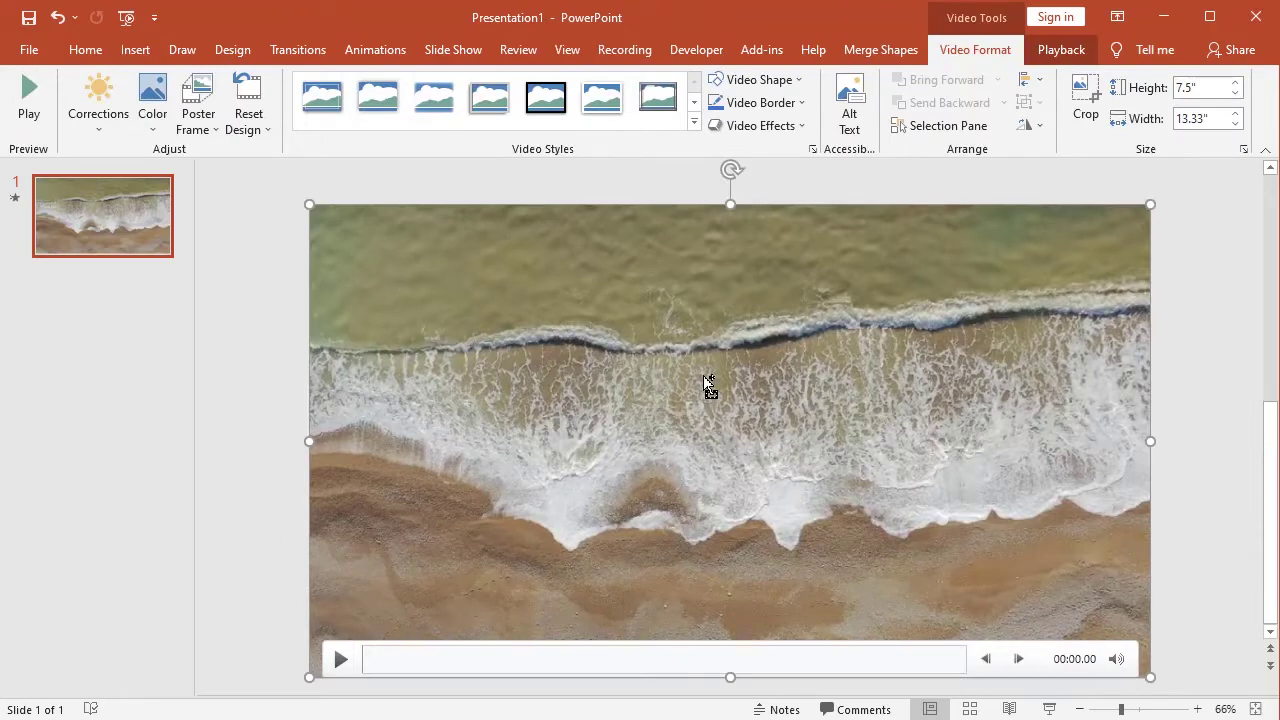
pyautogui.keyDown('ctrl'); pyautogui.scroll(-2, 706, 380); pyautogui.keyUp('ctrl')
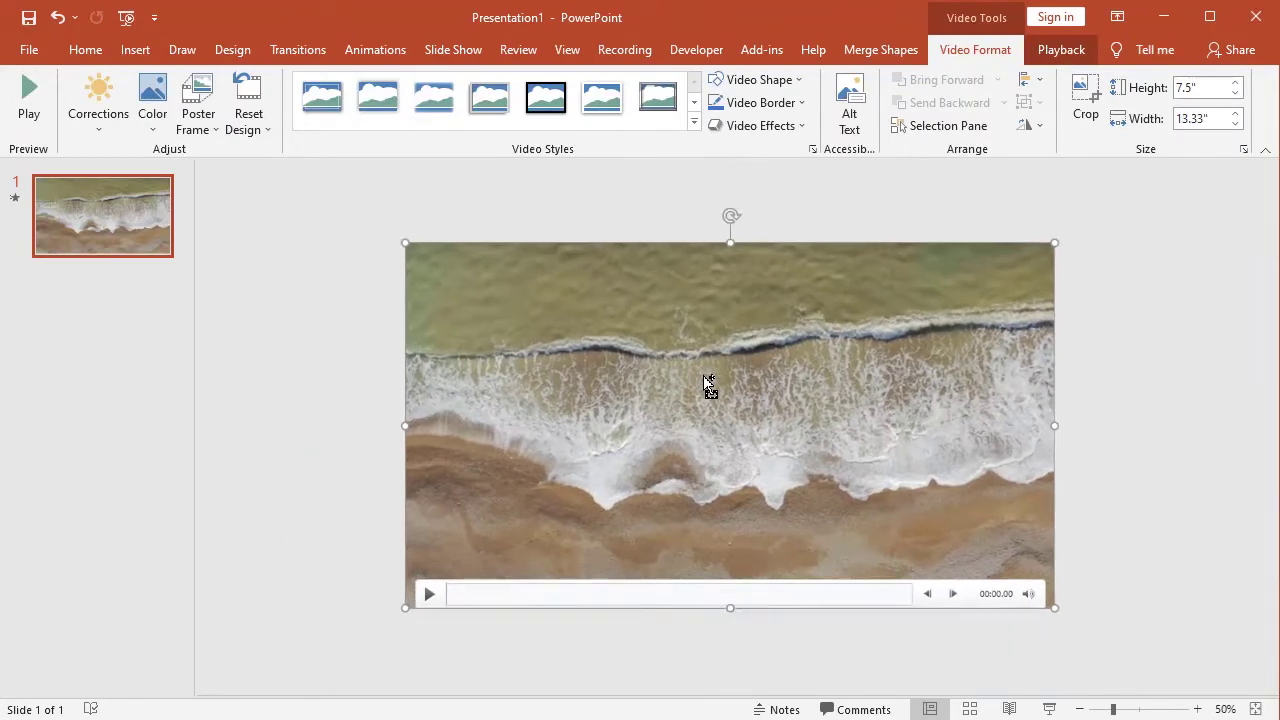
pyautogui.click(377, 338)
pyautogui.click(483, 310)
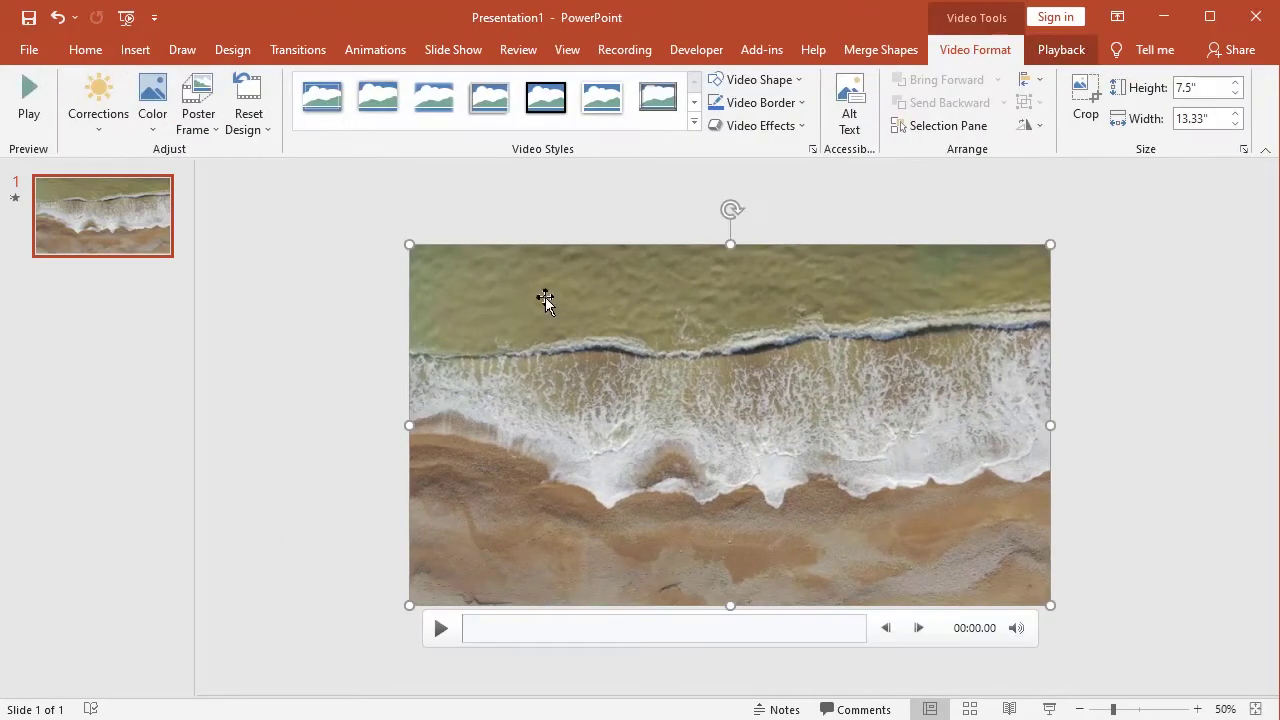
pyautogui.click(1033, 55)
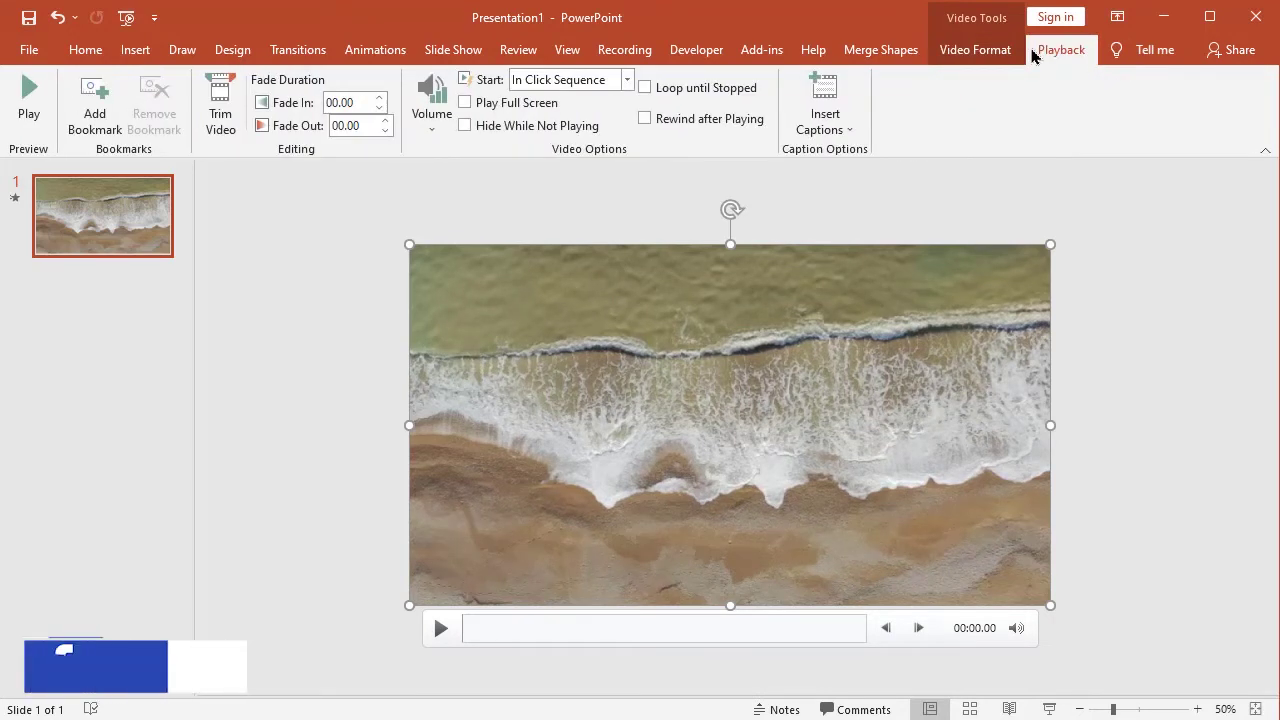
# Trim the beach video's end back to 00:08.338, preview the clip and confirm.
pyautogui.click(222, 113)
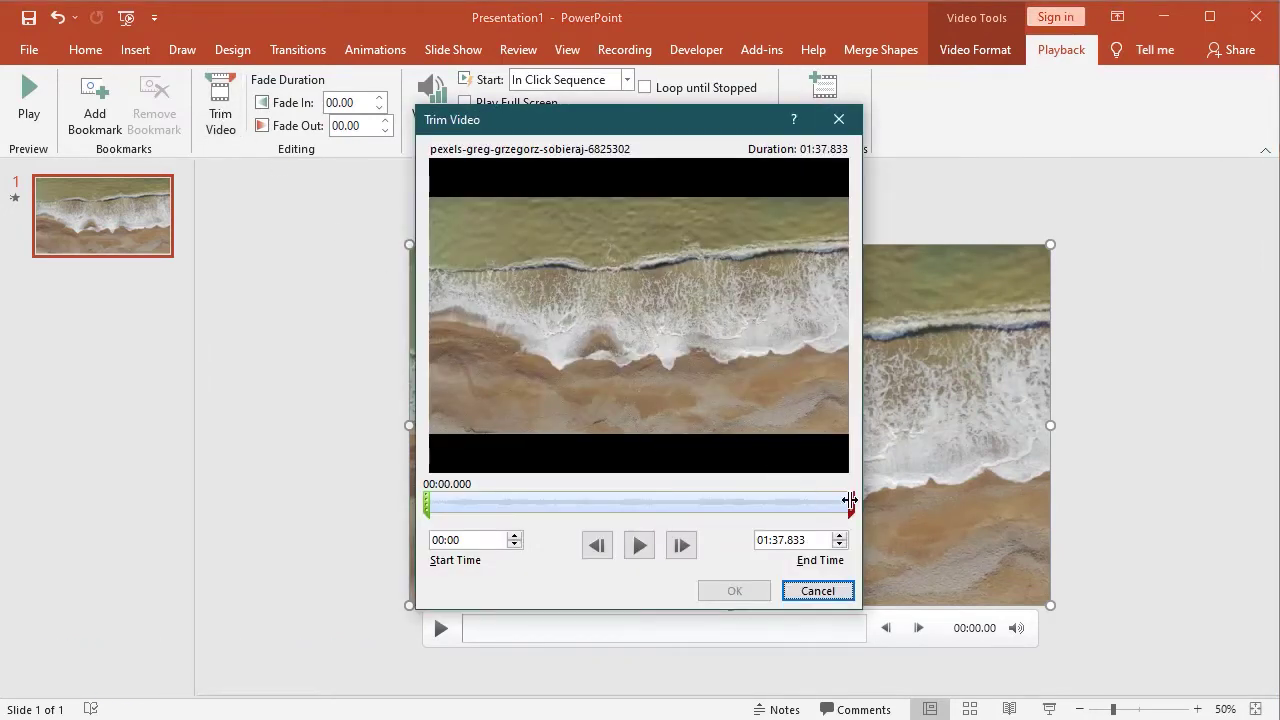
pyautogui.moveTo(849, 500)
pyautogui.mouseDown()
pyautogui.moveTo(554, 471)
pyautogui.moveTo(465, 500)
pyautogui.mouseUp()
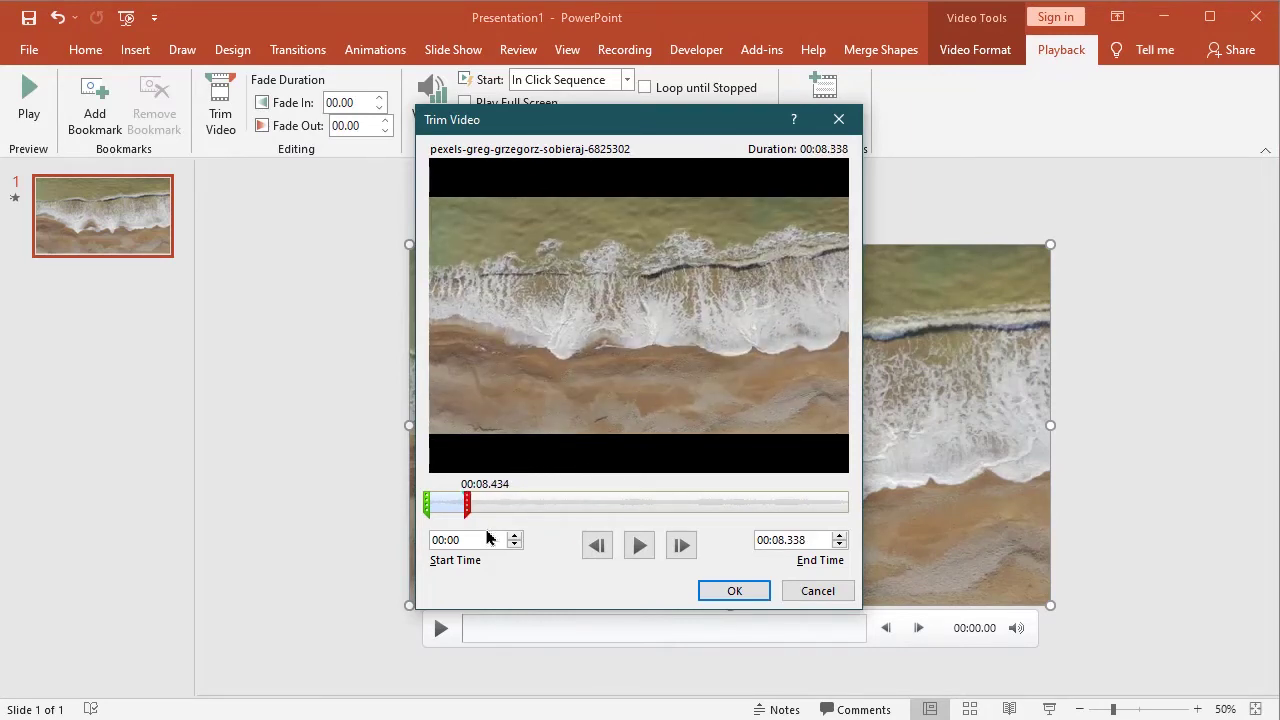
pyautogui.click(424, 501)
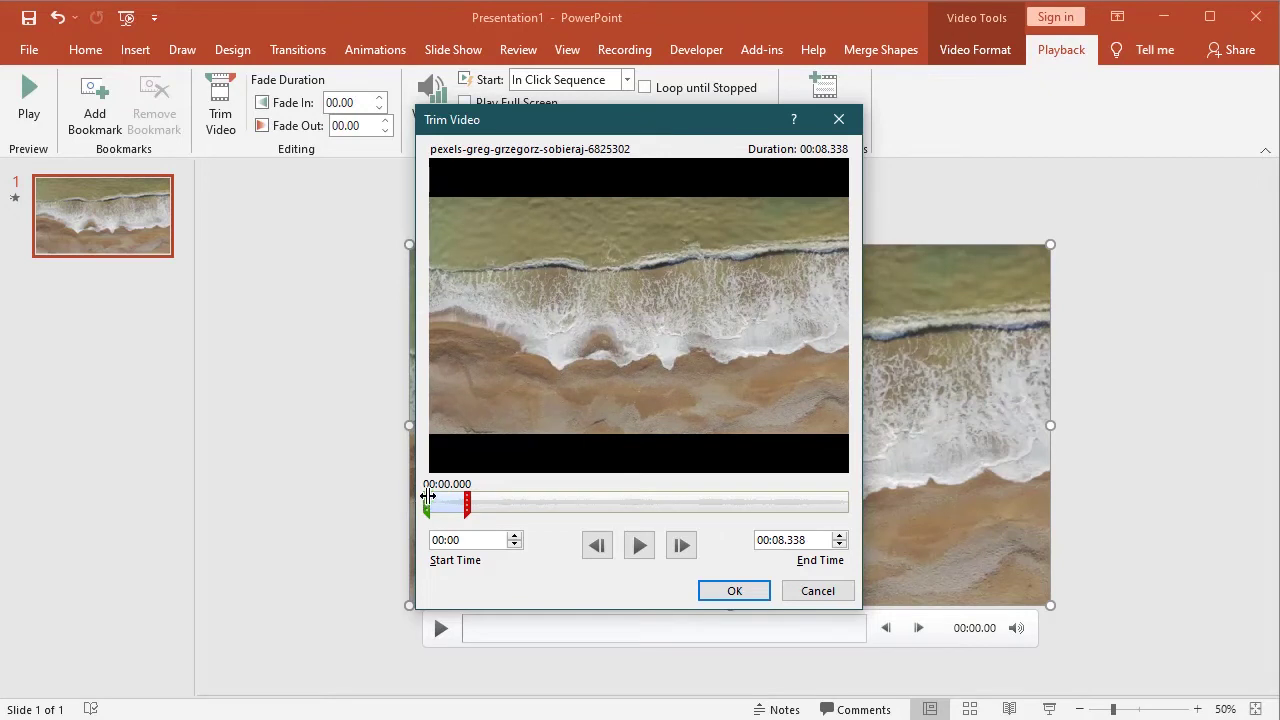
pyautogui.click(640, 545)
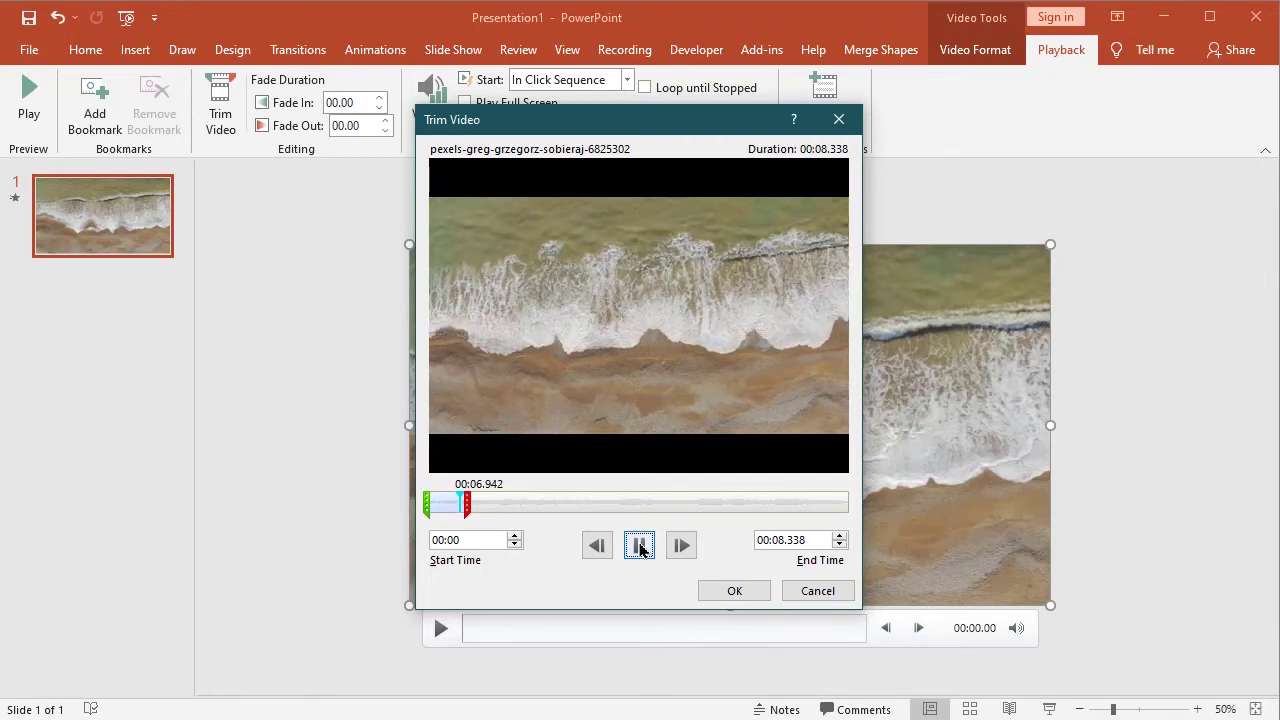
pyautogui.click(640, 545)
pyautogui.click(728, 590)
pyautogui.click(1100, 390)
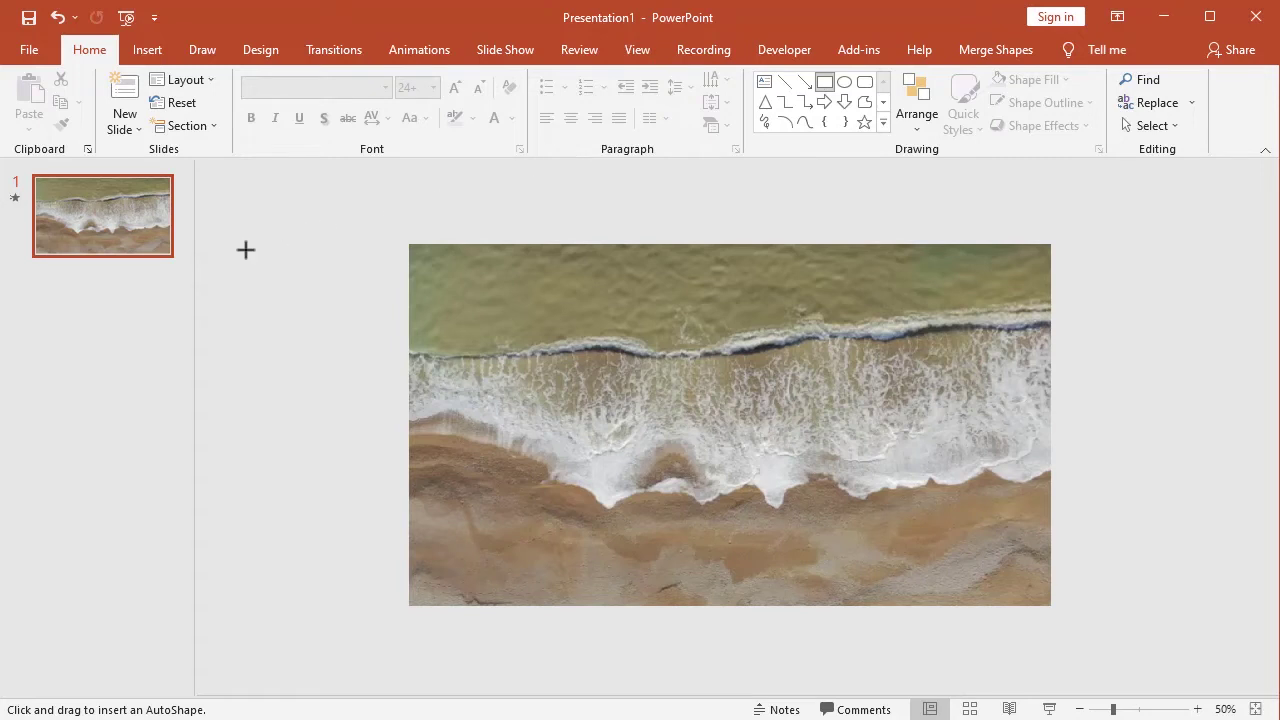
# Draw a tall blue rectangle beside the video and remove its outline.
pyautogui.moveTo(244, 244)
pyautogui.mouseDown()
pyautogui.moveTo(363, 540)
pyautogui.moveTo(371, 626)
pyautogui.moveTo(383, 631)
pyautogui.mouseUp()
pyautogui.moveTo(384, 437); pyautogui.dragTo(387, 440)
pyautogui.rightClick(322, 348)
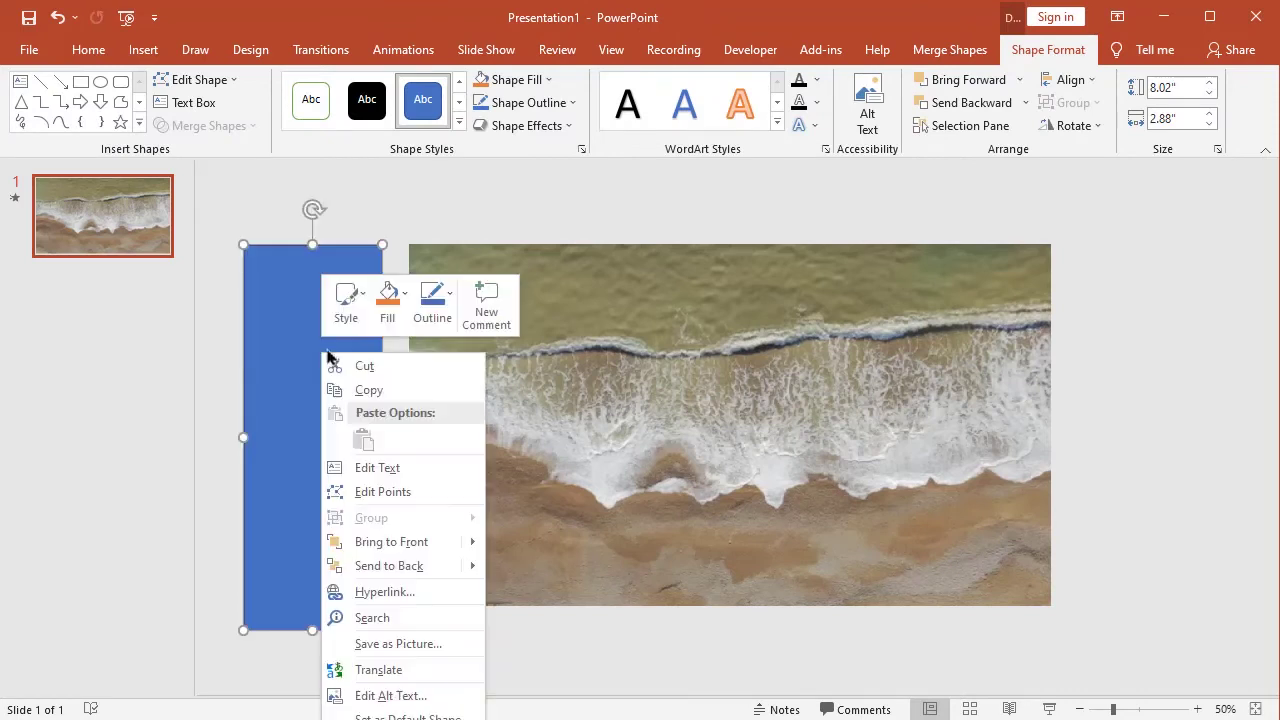
pyautogui.click(432, 292)
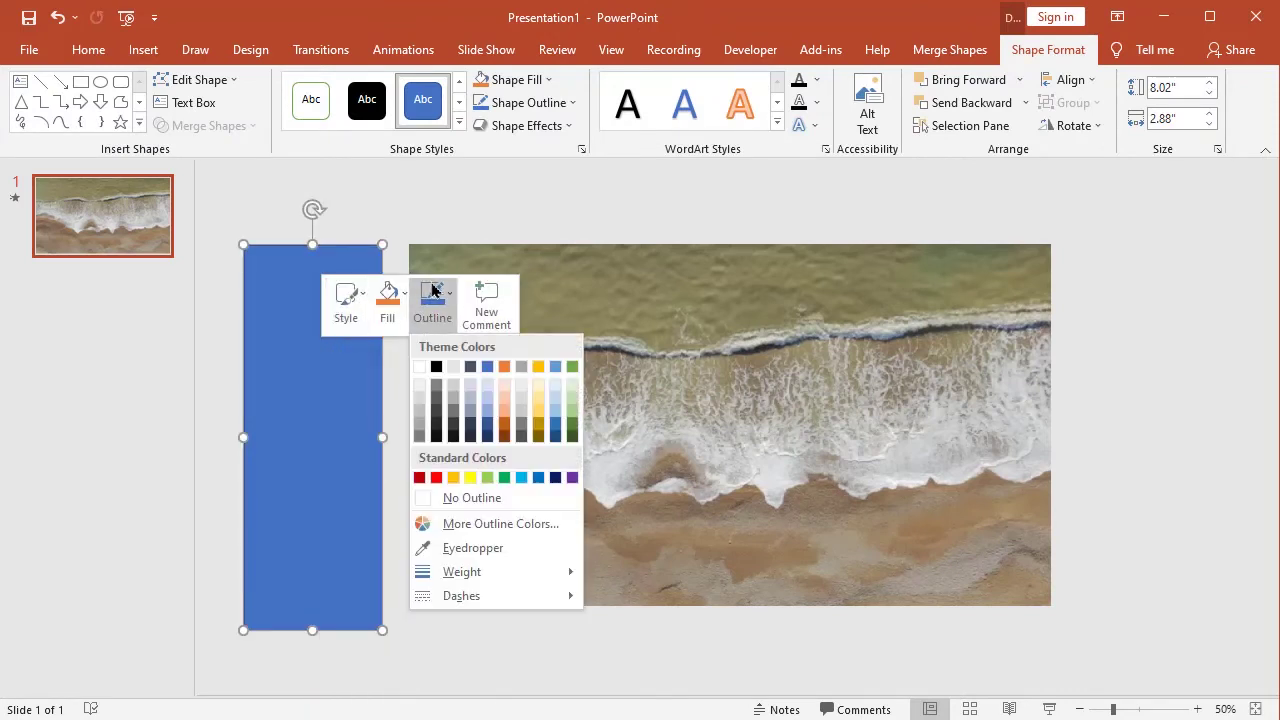
pyautogui.click(450, 497)
# Stretch the rectangle to 9.63 inches high and move it onto the video's left edge.
pyautogui.moveTo(309, 245); pyautogui.dragTo(306, 203)
pyautogui.moveTo(312, 638); pyautogui.dragTo(317, 666)
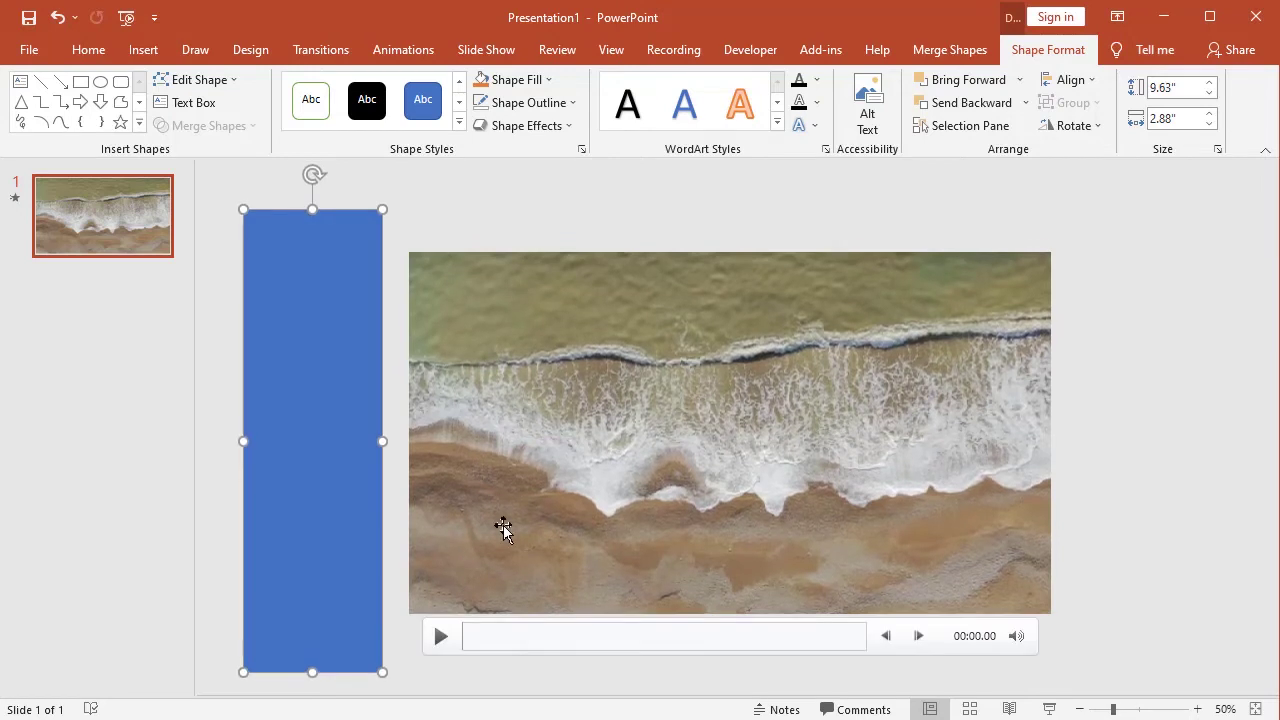
pyautogui.keyDown('ctrl'); pyautogui.scroll(-2, 503, 525); pyautogui.keyUp('ctrl')
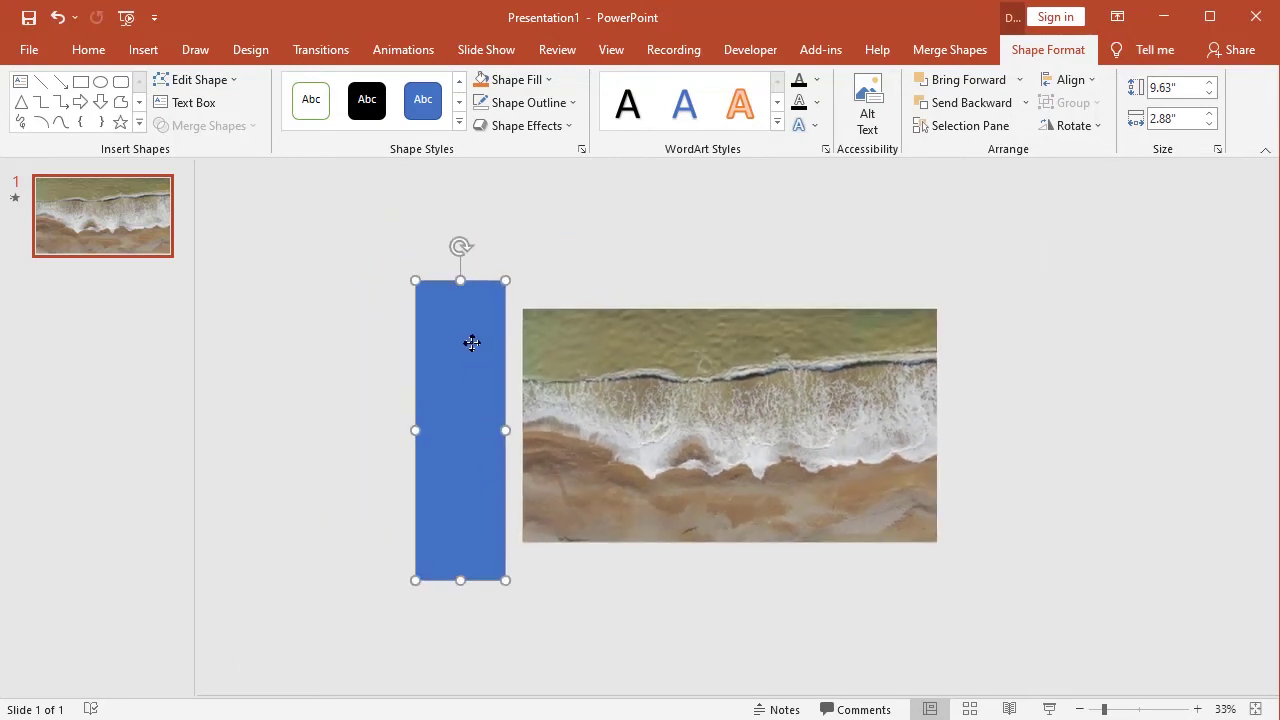
pyautogui.moveTo(472, 343); pyautogui.dragTo(888, 346)
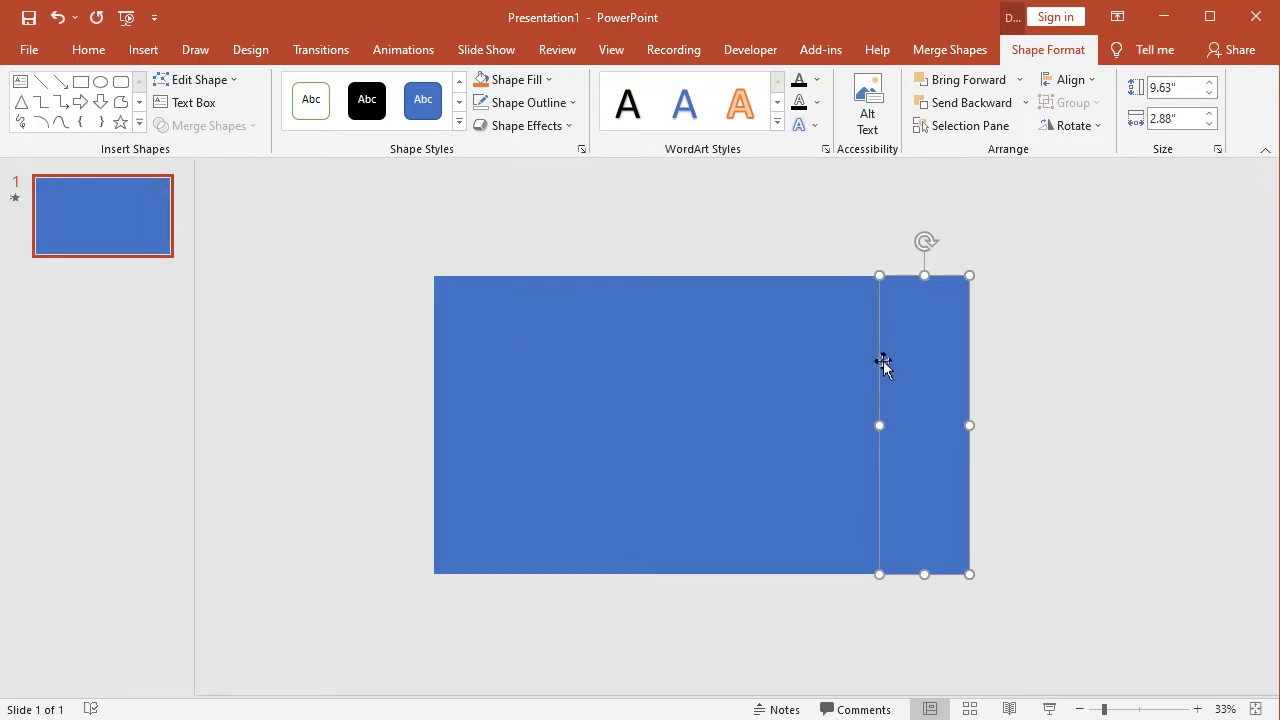
# Shift-click the remaining blue strips so all six are selected together.
pyautogui.keyDown('shift'); pyautogui.click(849, 472); pyautogui.keyUp('shift')
pyautogui.keyDown('shift'); pyautogui.click(735, 470); pyautogui.keyUp('shift')
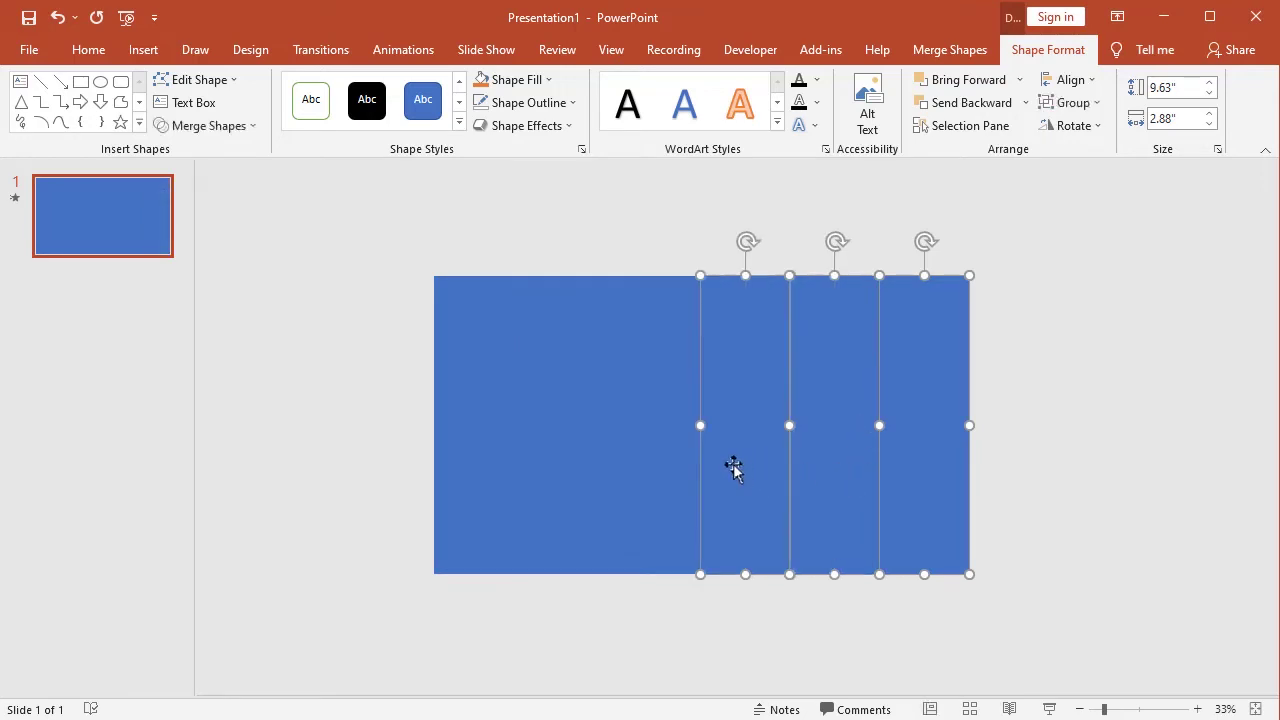
pyautogui.keyDown('shift'); pyautogui.click(657, 470); pyautogui.keyUp('shift')
pyautogui.keyDown('shift'); pyautogui.click(572, 470); pyautogui.keyUp('shift')
pyautogui.keyDown('shift'); pyautogui.click(494, 468); pyautogui.keyUp('shift')
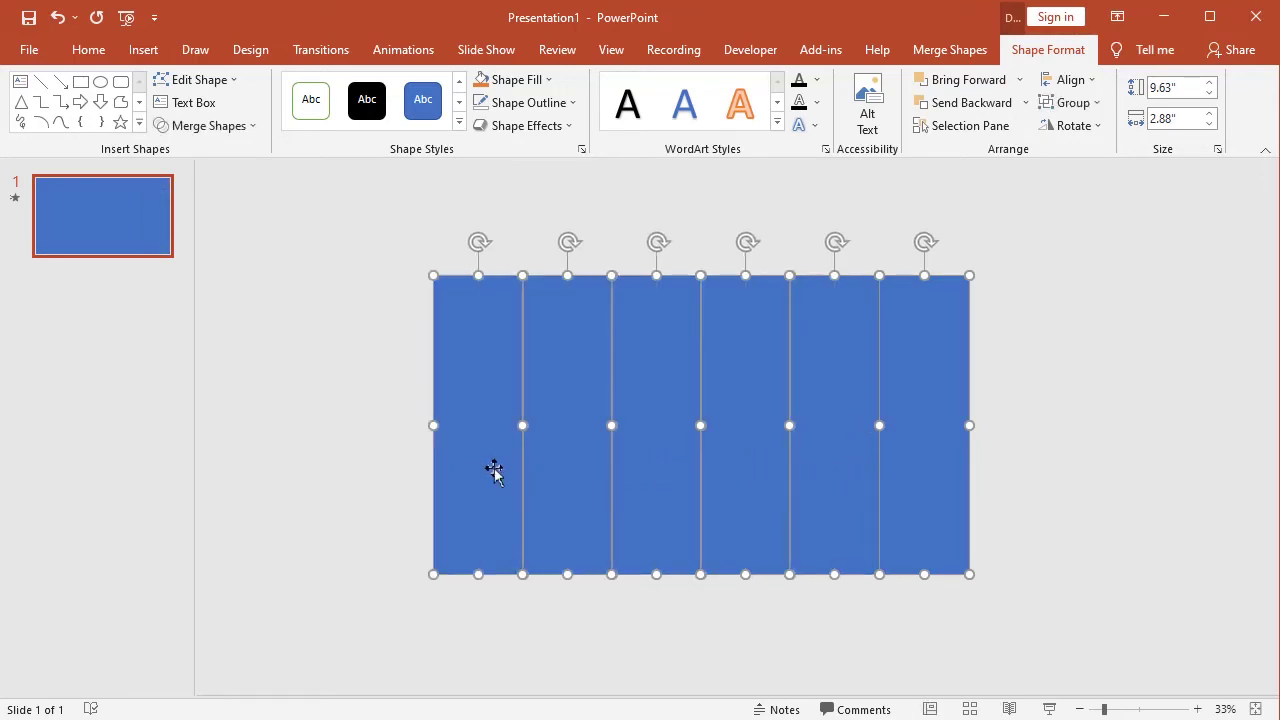
# Send the six strips behind the beach video and group them.
pyautogui.rightClick(493, 466)
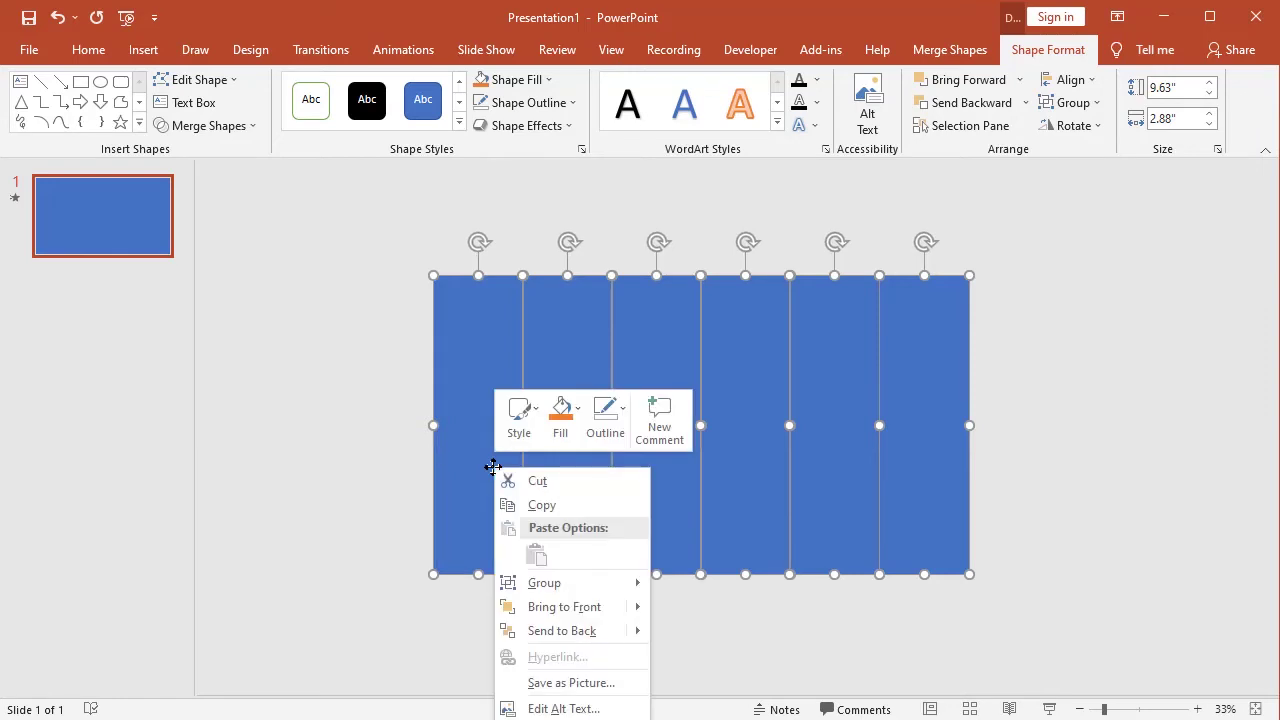
pyautogui.click(585, 630)
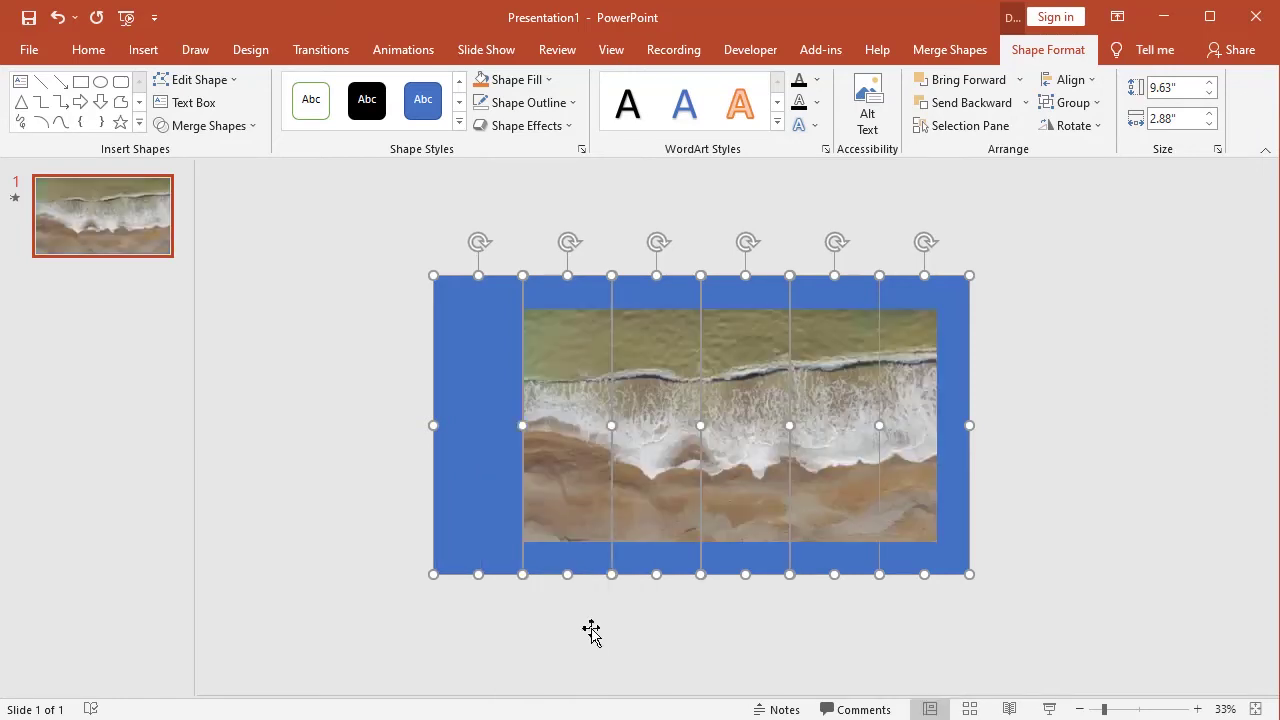
pyautogui.rightClick(838, 290)
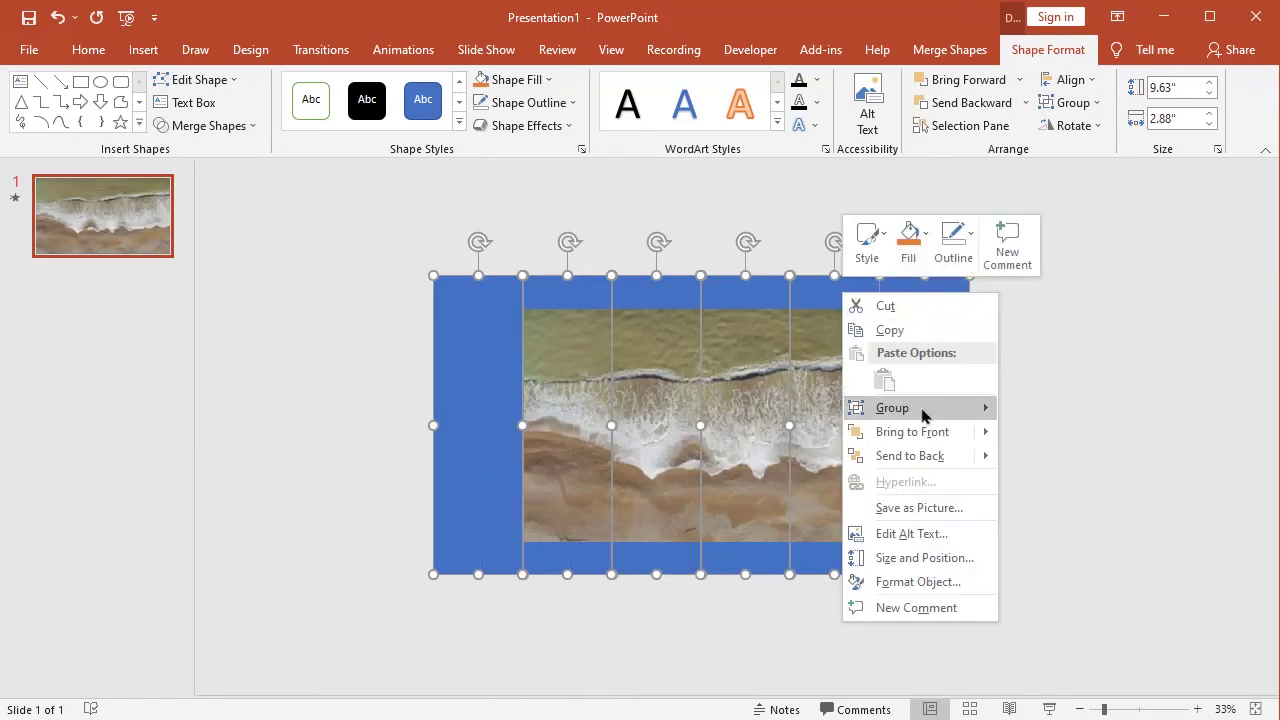
pyautogui.moveTo(935, 418)
pyautogui.click(1018, 412)
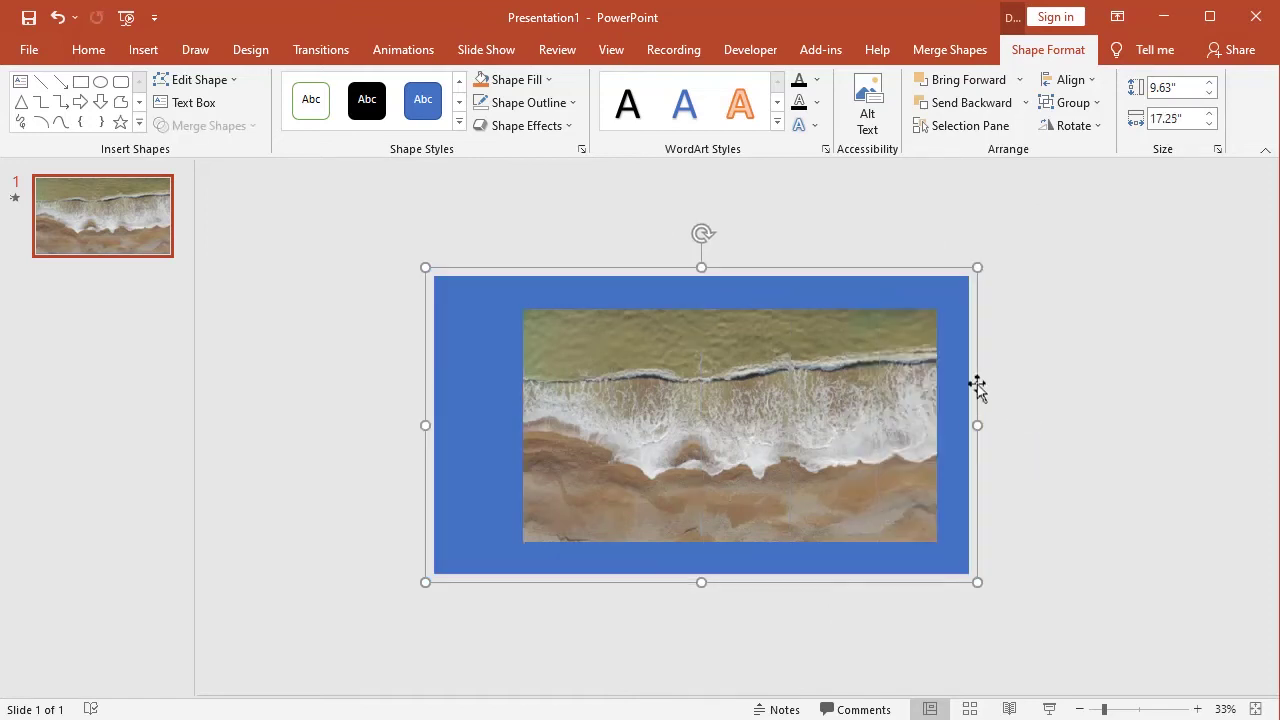
# Rotate the strip group about 16° clockwise and nudge it into position.
pyautogui.moveTo(725, 249)
pyautogui.mouseDown()
pyautogui.moveTo(714, 237)
pyautogui.moveTo(743, 242)
pyautogui.mouseUp()
pyautogui.moveTo(734, 297); pyautogui.dragTo(750, 291)
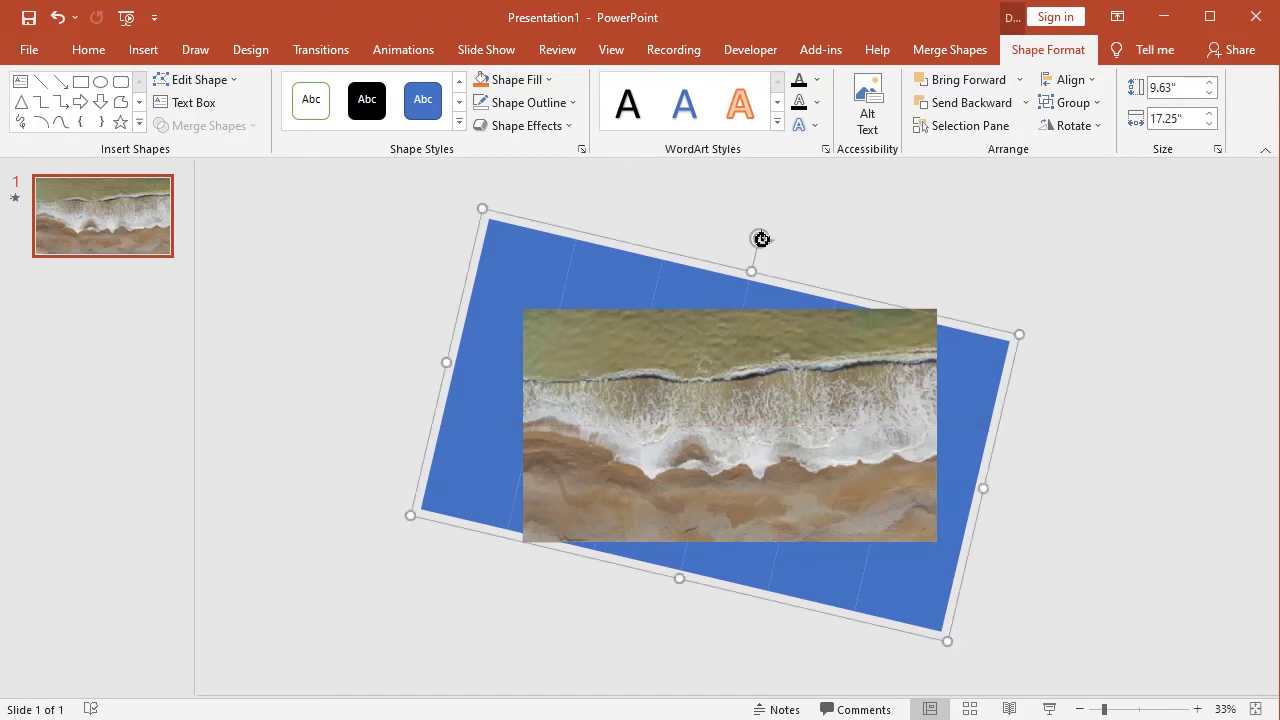
pyautogui.moveTo(761, 239); pyautogui.dragTo(757, 229)
# Ungroup the tilted strips, move them up and stretch them to 11.37 inches tall.
pyautogui.rightClick(720, 290)
pyautogui.moveTo(810, 408)
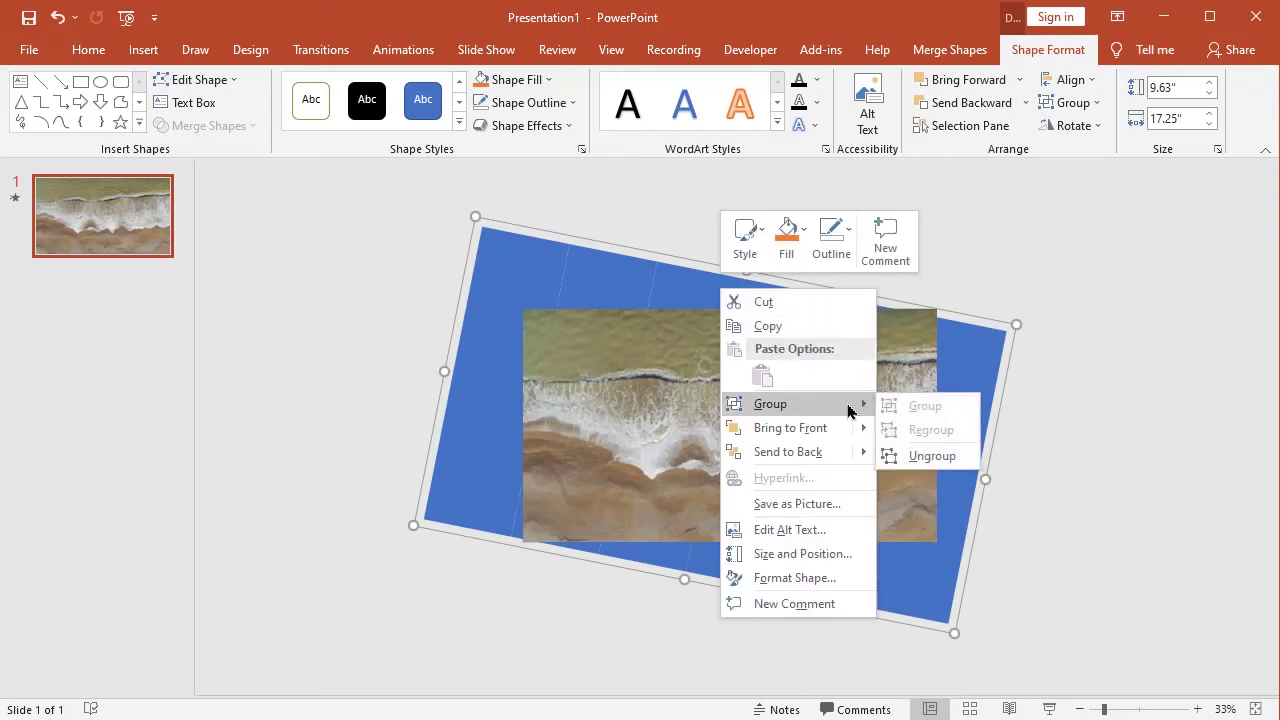
pyautogui.click(914, 458)
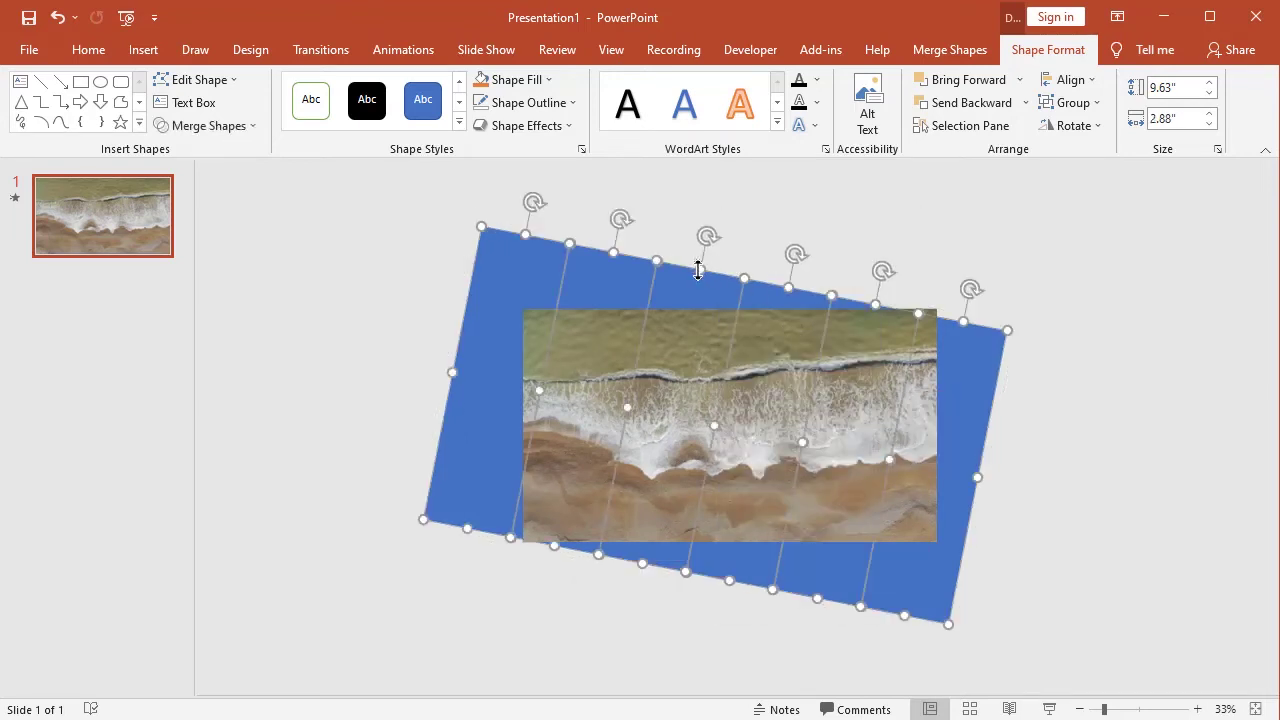
pyautogui.moveTo(699, 266); pyautogui.dragTo(709, 243)
pyautogui.moveTo(640, 561); pyautogui.dragTo(628, 590)
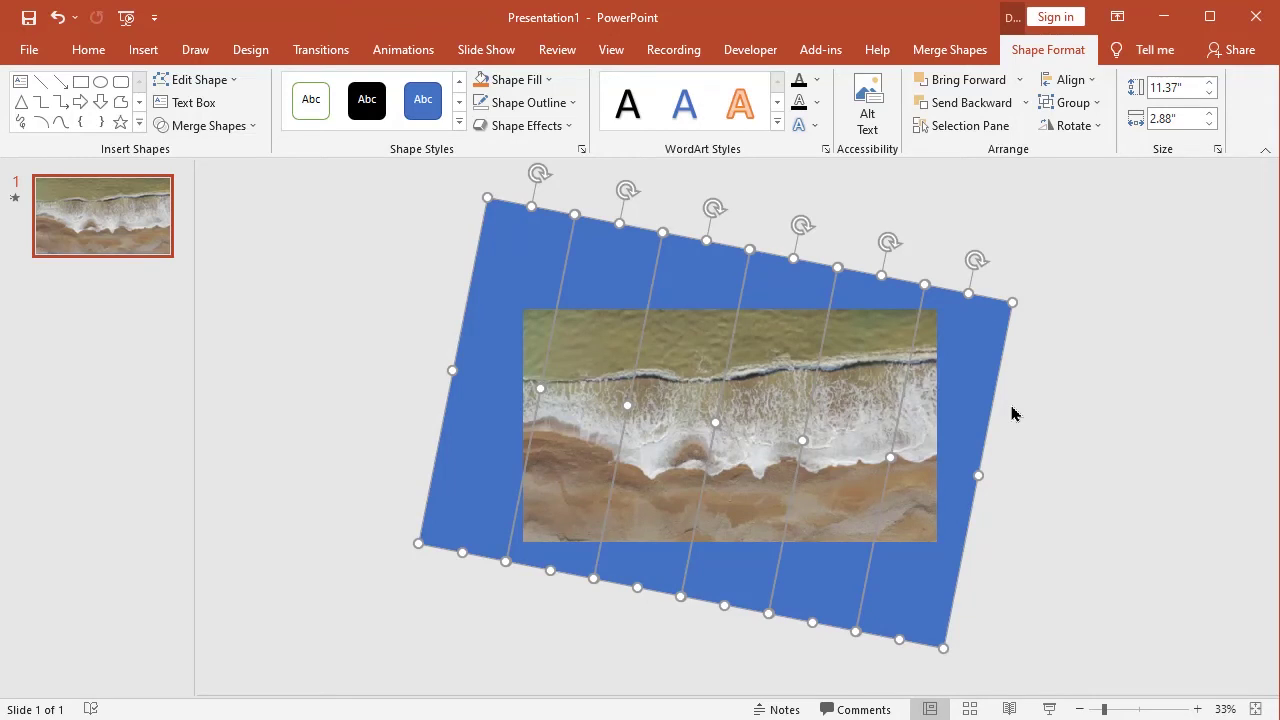
# Fragment the video along the tilted strips with Merge Shapes, then select all resulting video pieces.
pyautogui.hotkey('ctrl', 'a')
pyautogui.click(993, 49)
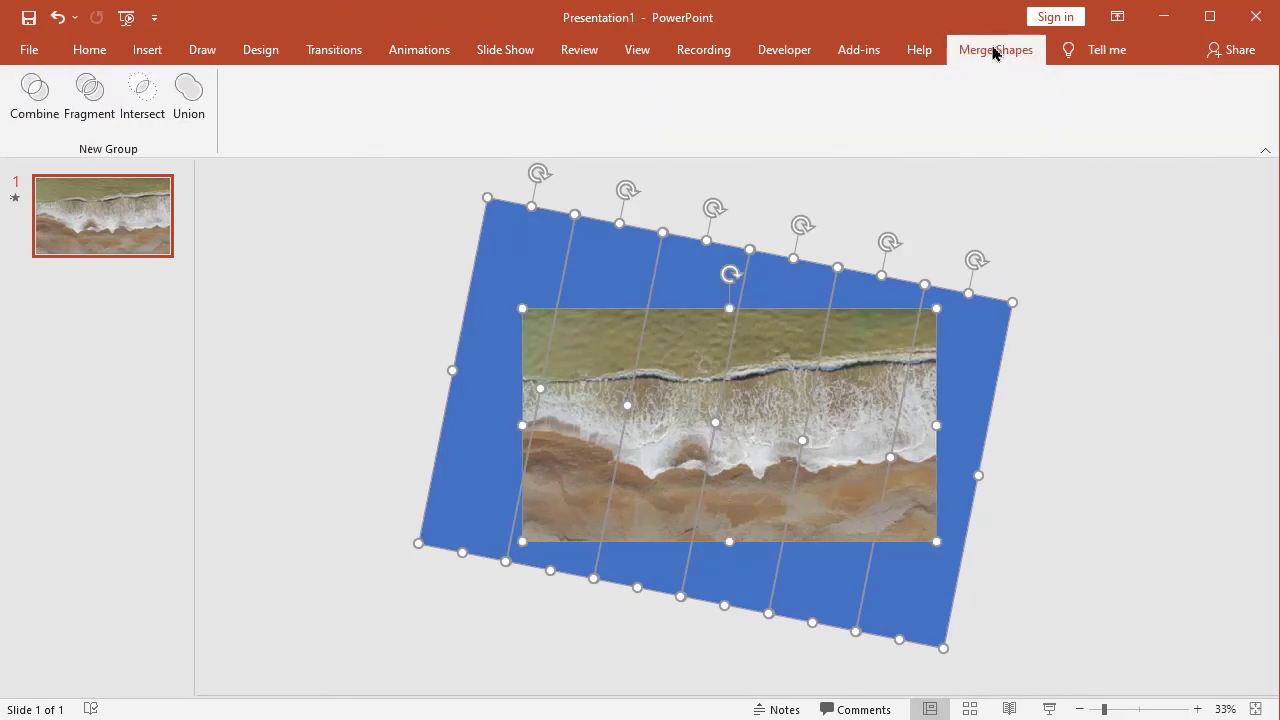
pyautogui.click(82, 110)
pyautogui.click(302, 318)
pyautogui.click(774, 373)
pyautogui.scroll(3, 774, 373)
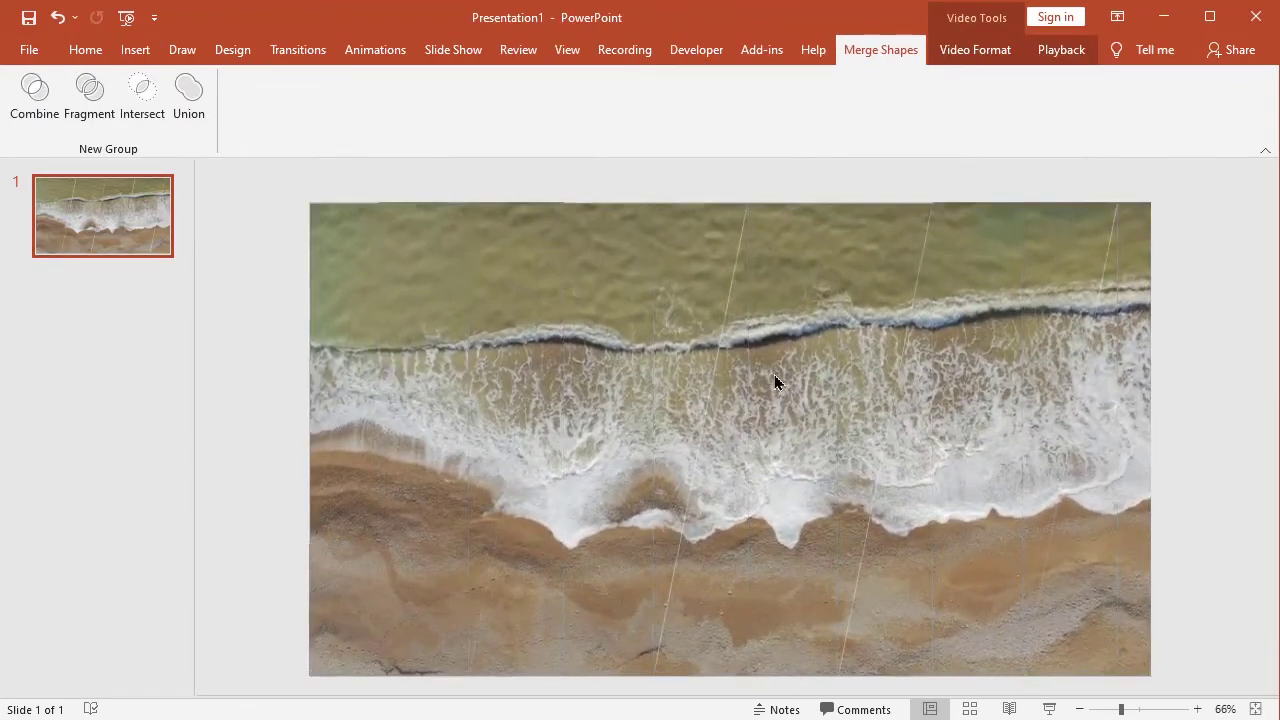
pyautogui.press('Escape')
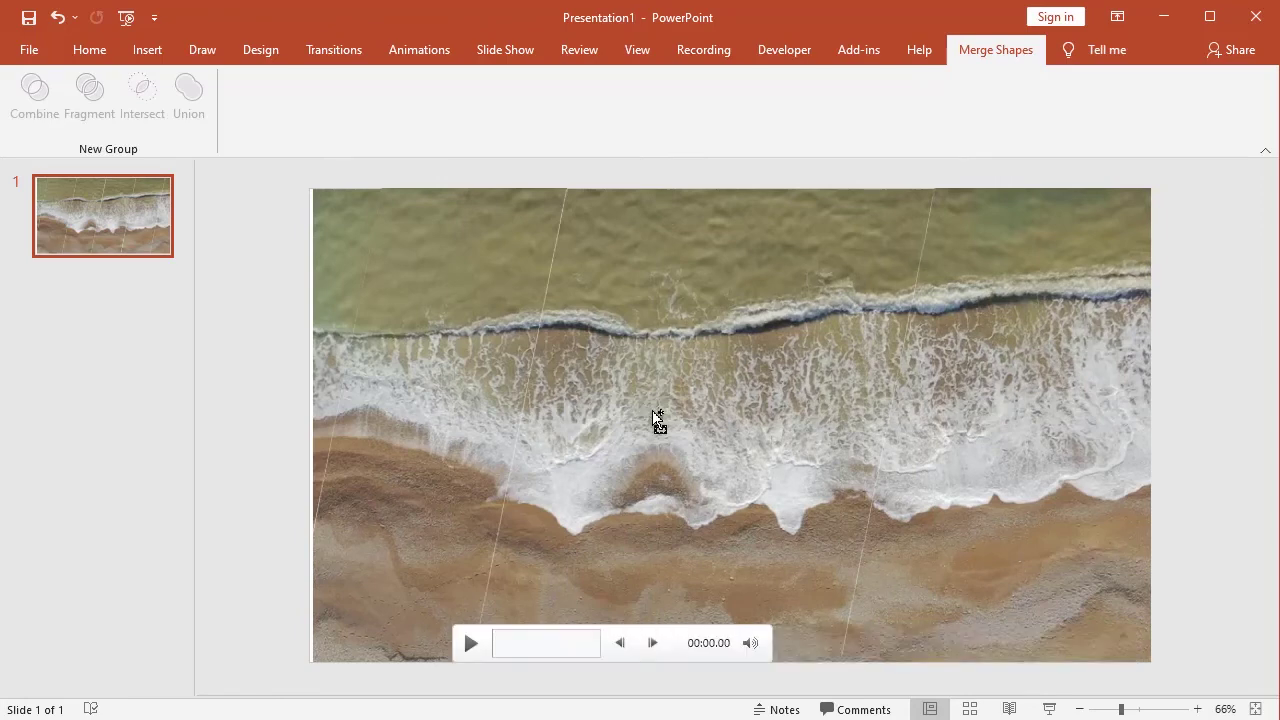
pyautogui.scroll(-2, 652, 410)
pyautogui.hotkey('ctrl', 'a')
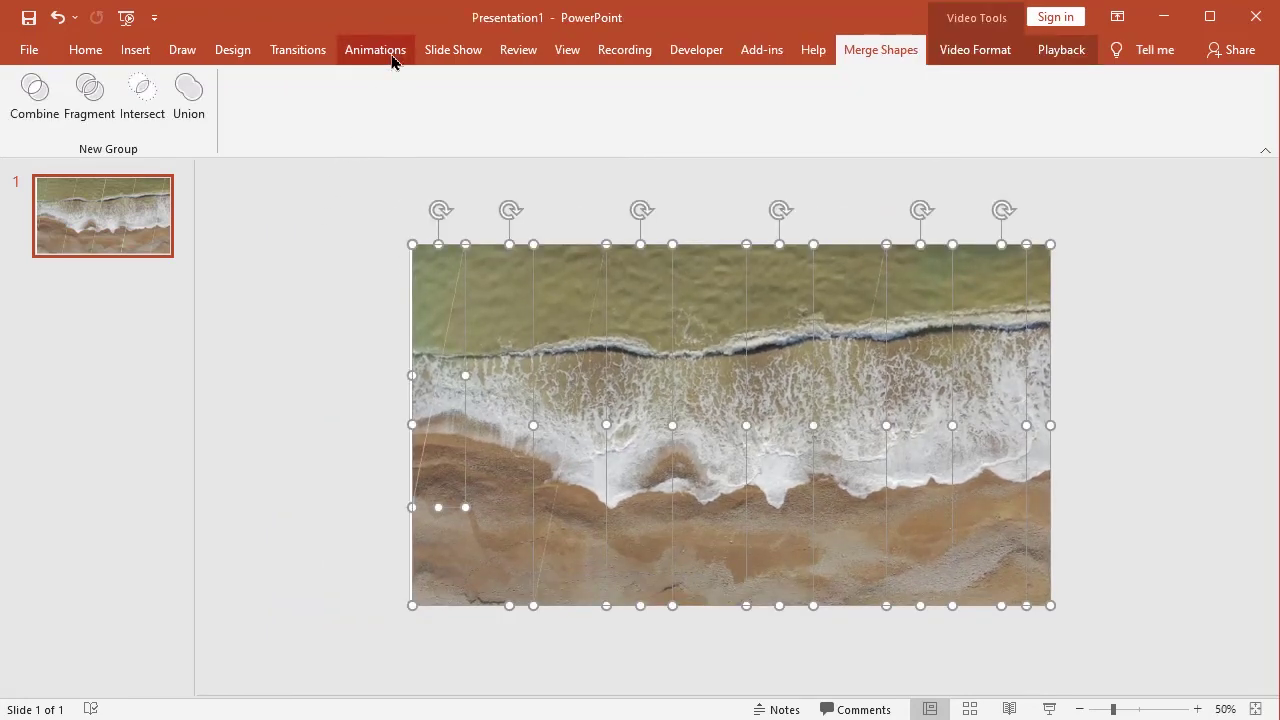
# Give all video pieces a Play animation starting With Previous, with the Animation Pane open.
pyautogui.click(390, 54)
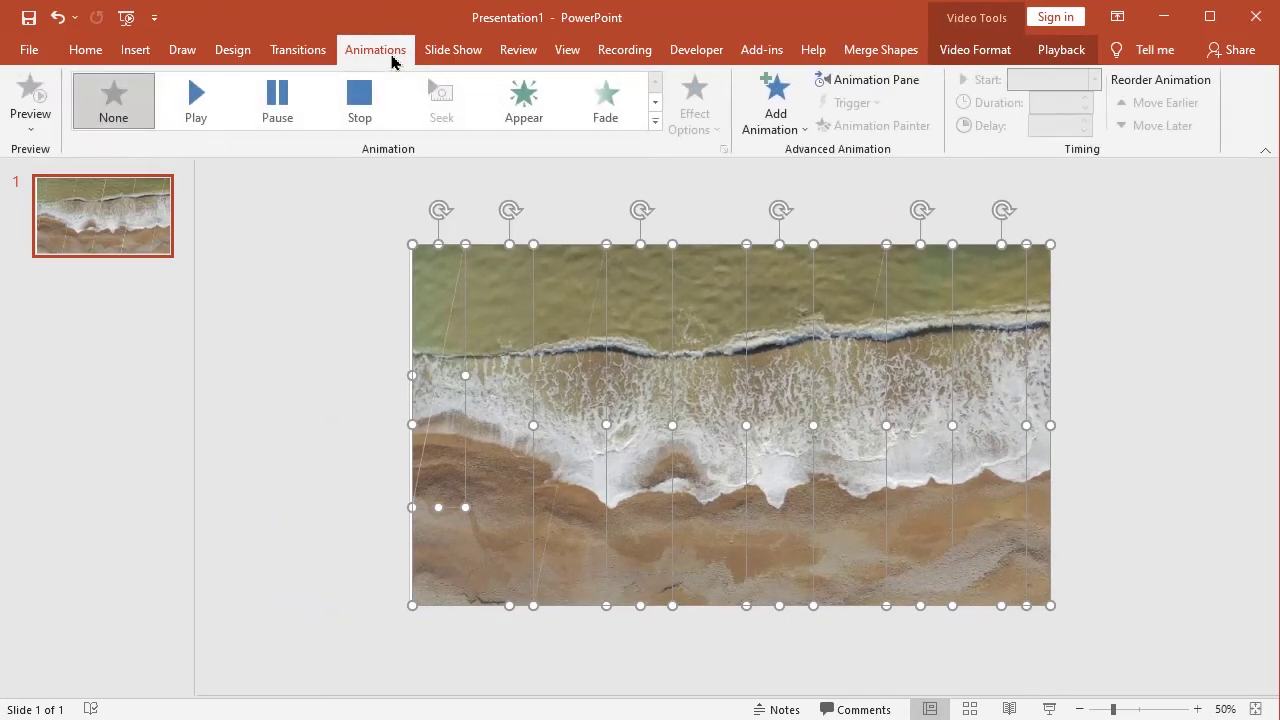
pyautogui.click(848, 86)
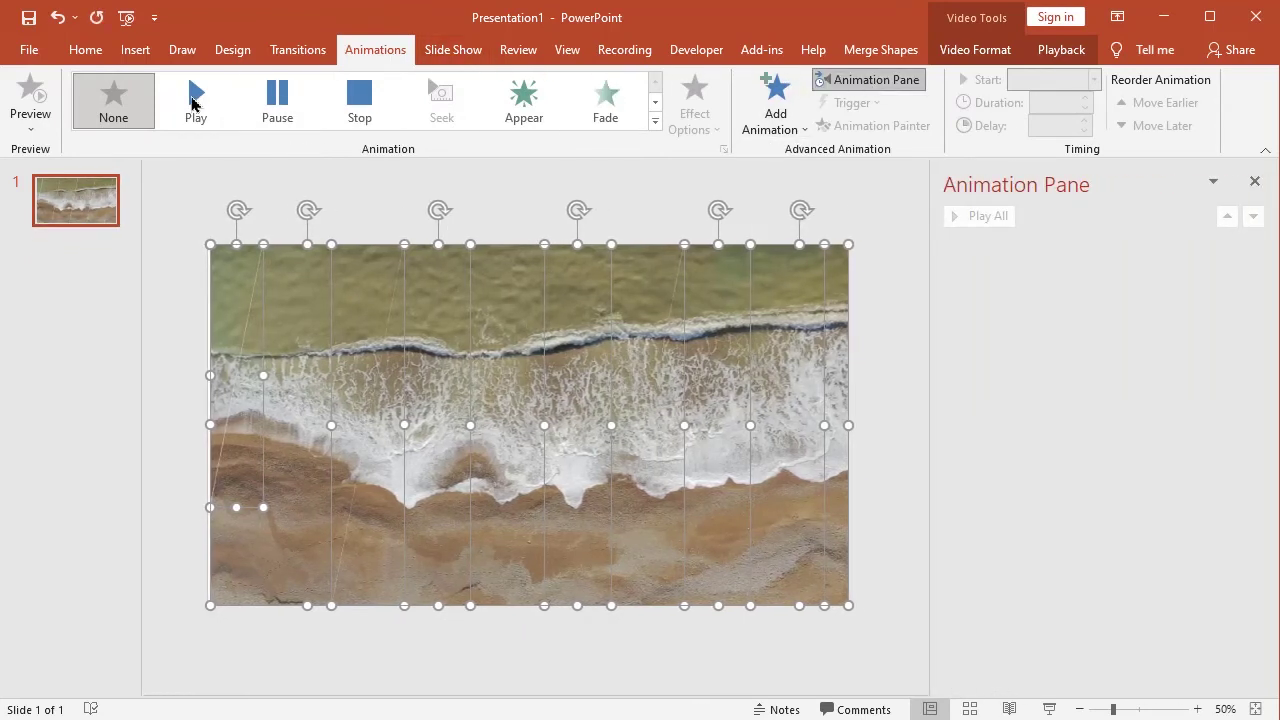
pyautogui.click(195, 104)
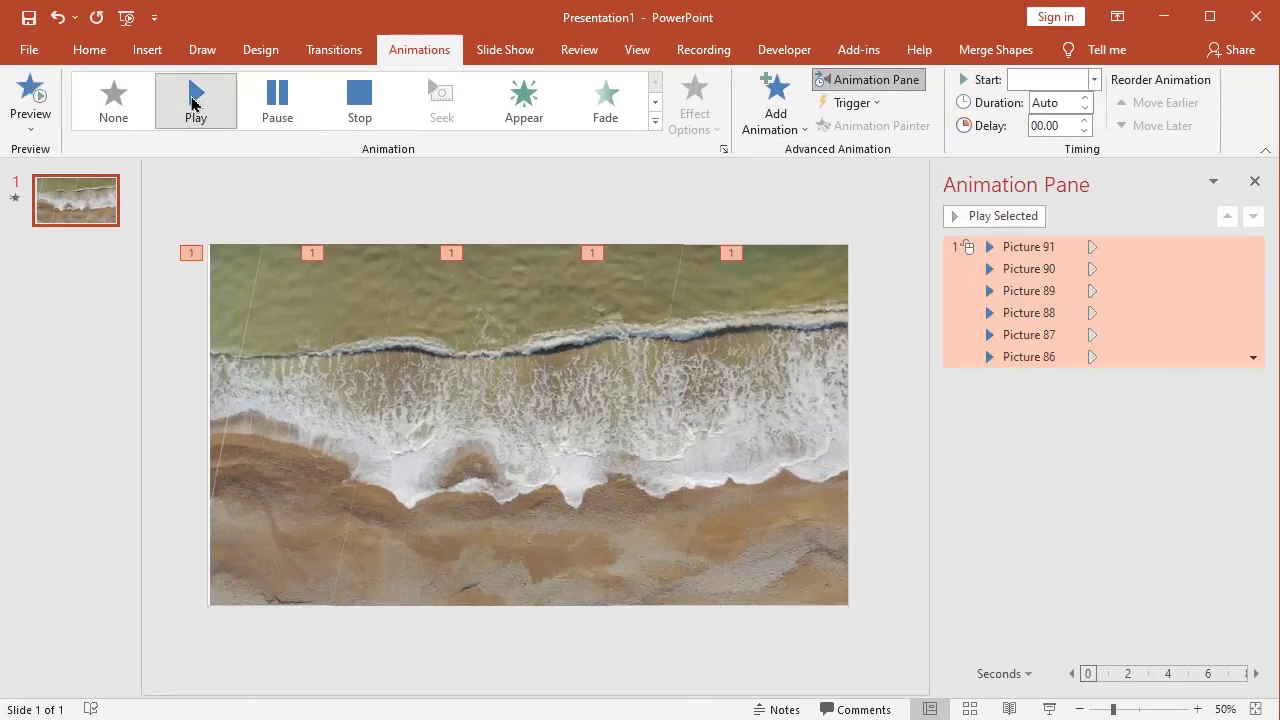
pyautogui.click(1095, 80)
pyautogui.click(1037, 121)
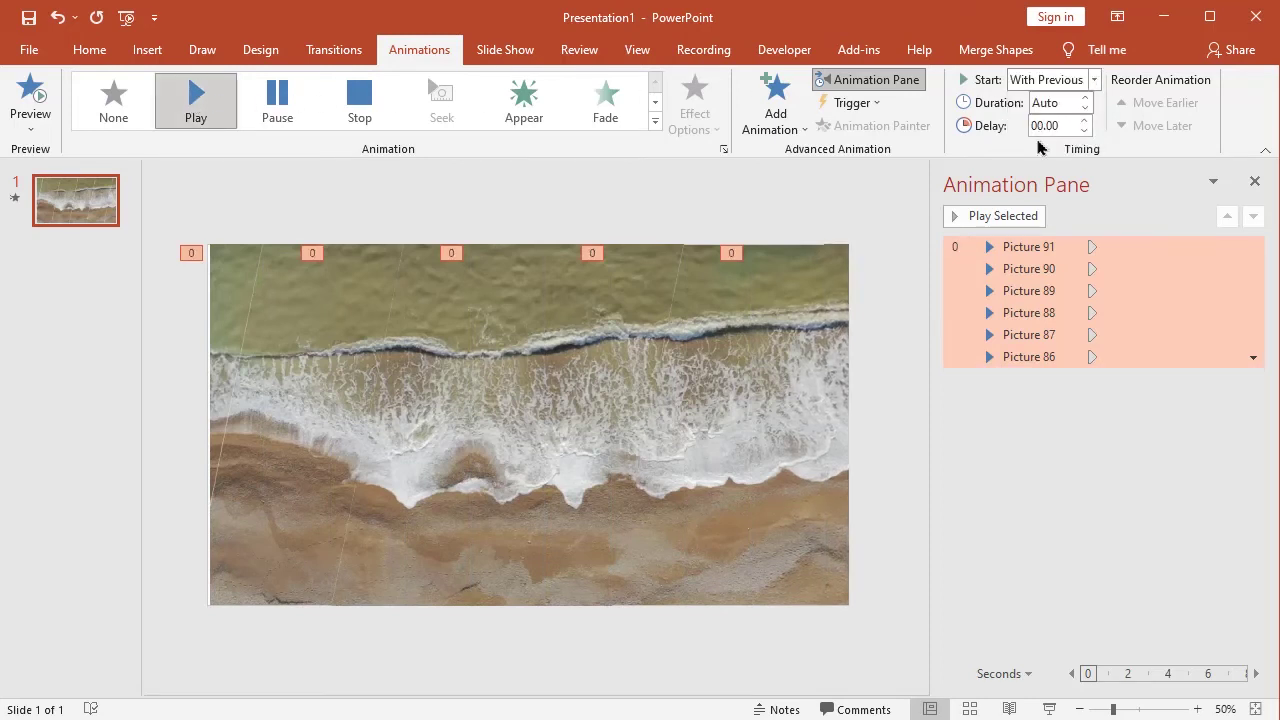
# Stagger delays on Pictures 90 to 86 at 0.50, 1.00, 1.75, 2.25 and 2.75 seconds.
pyautogui.click(1030, 268)
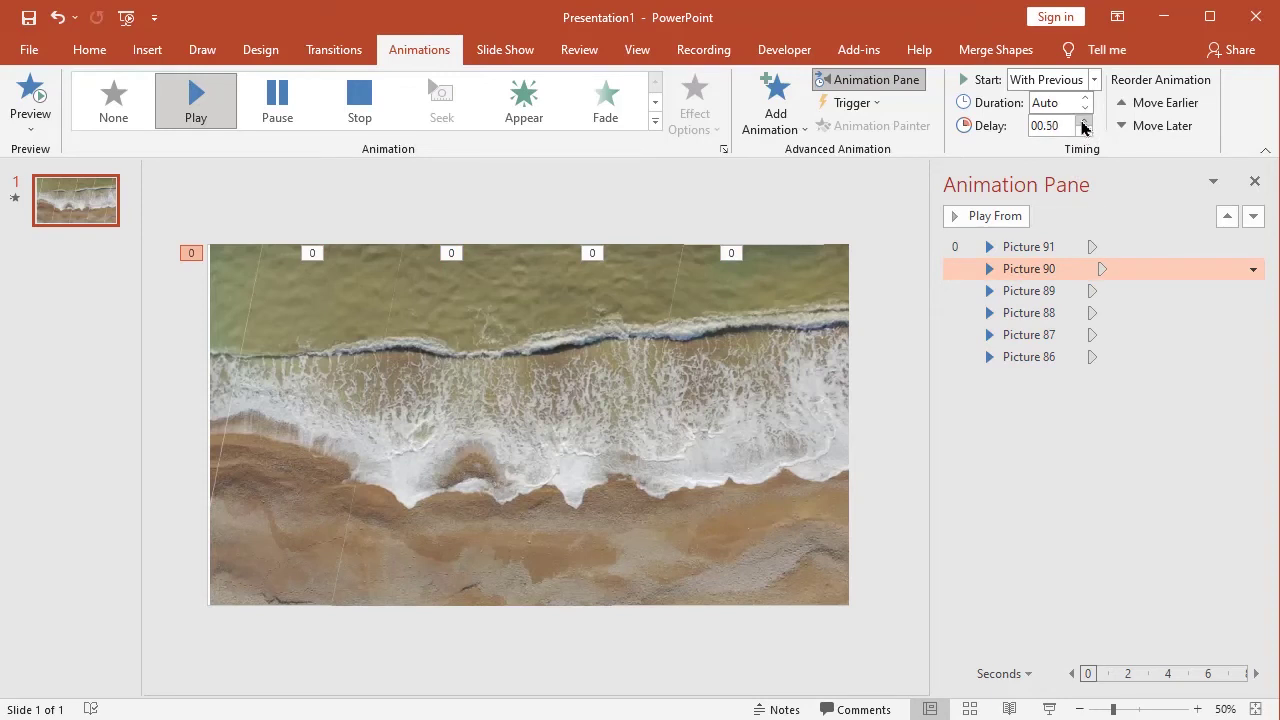
pyautogui.click(1054, 296)
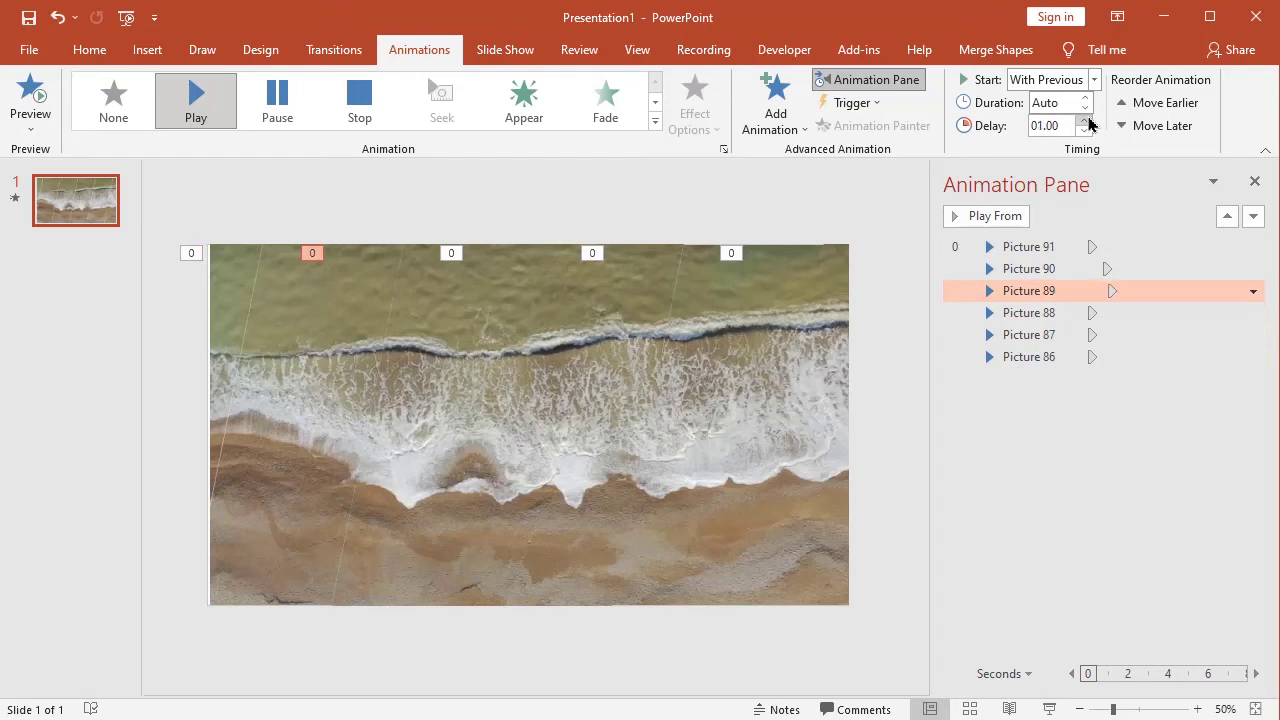
pyautogui.click(1052, 313)
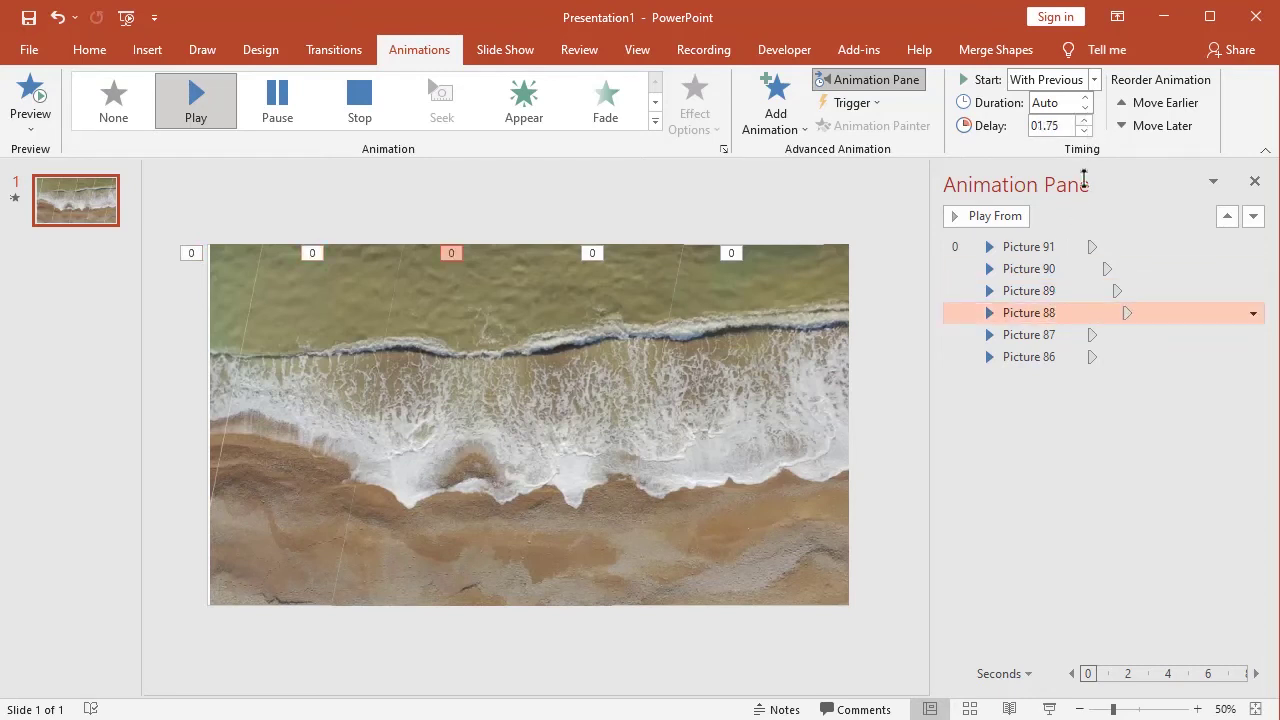
pyautogui.click(1076, 336)
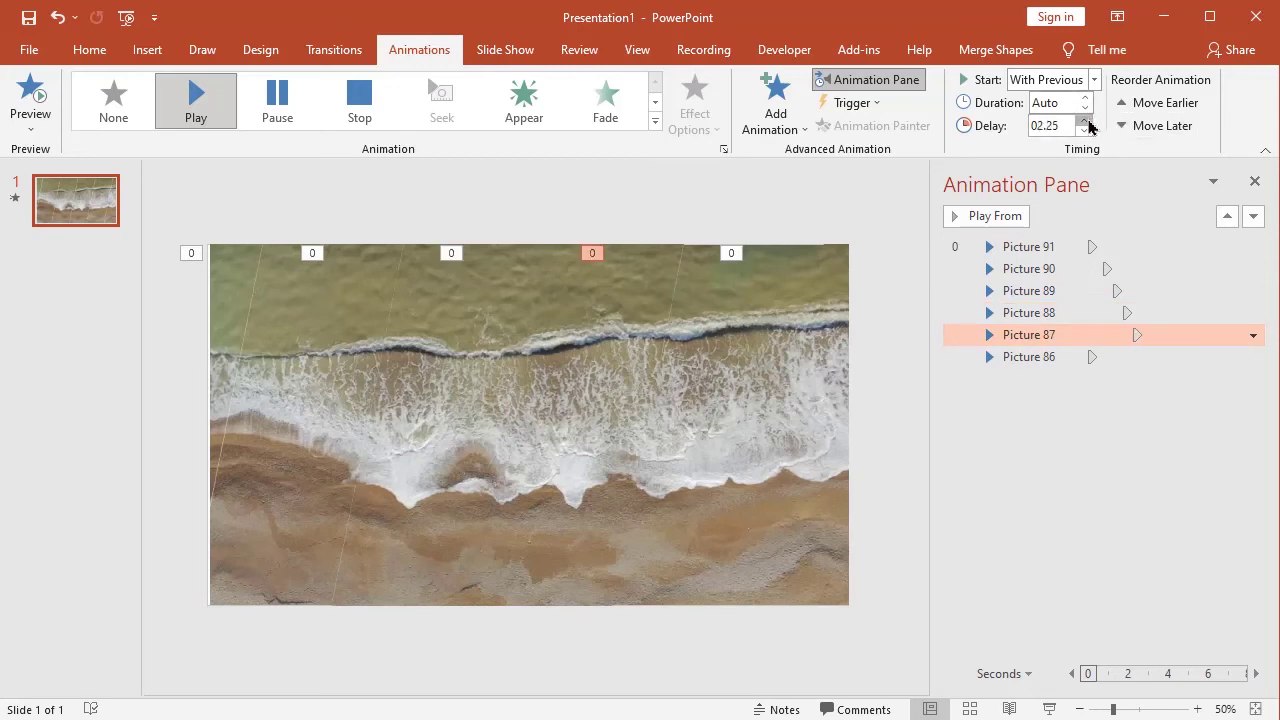
pyautogui.click(1061, 352)
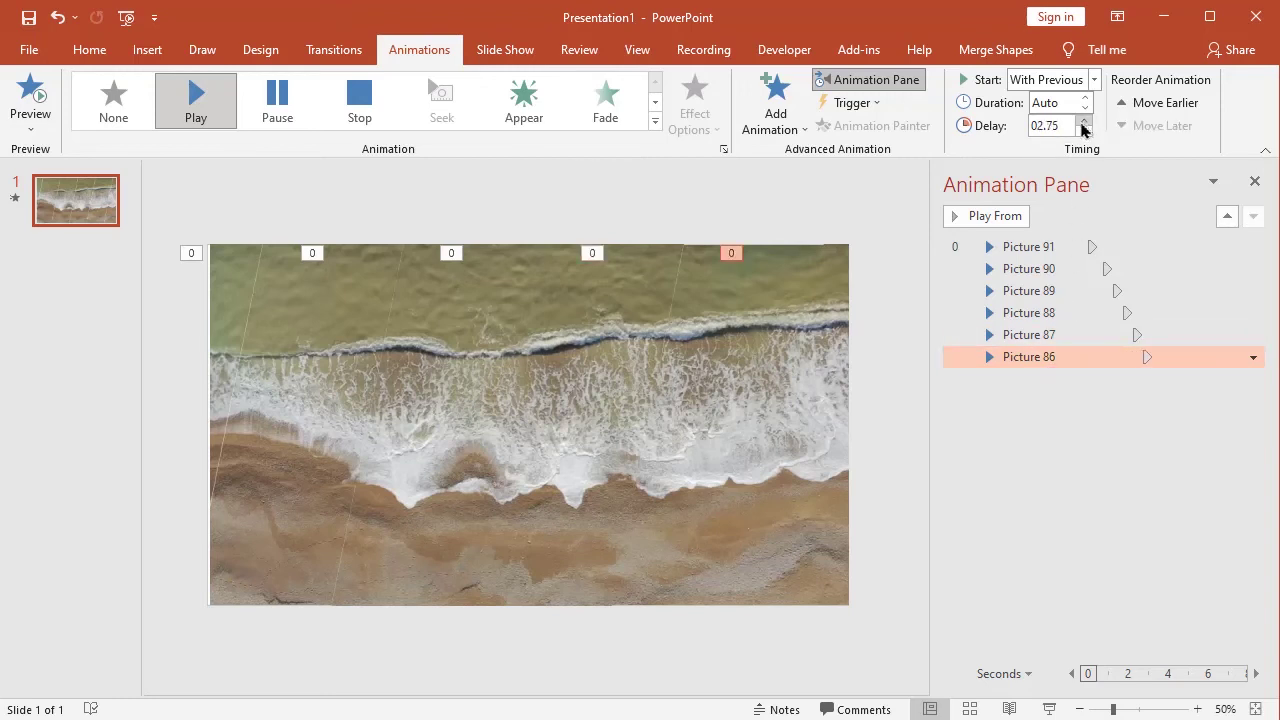
# Preview the staggered video-piece animations from Picture 91 onward, then close the Animation Pane.
pyautogui.click(1040, 247)
pyautogui.click(987, 217)
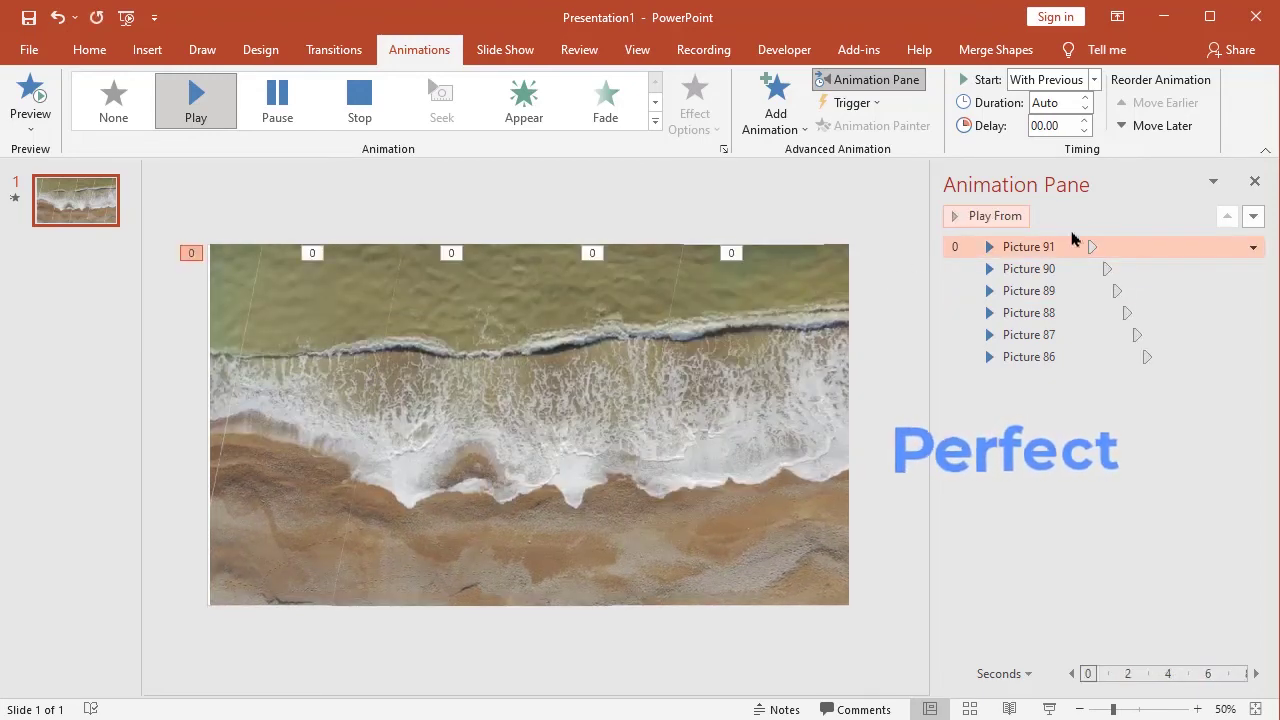
pyautogui.click(1255, 183)
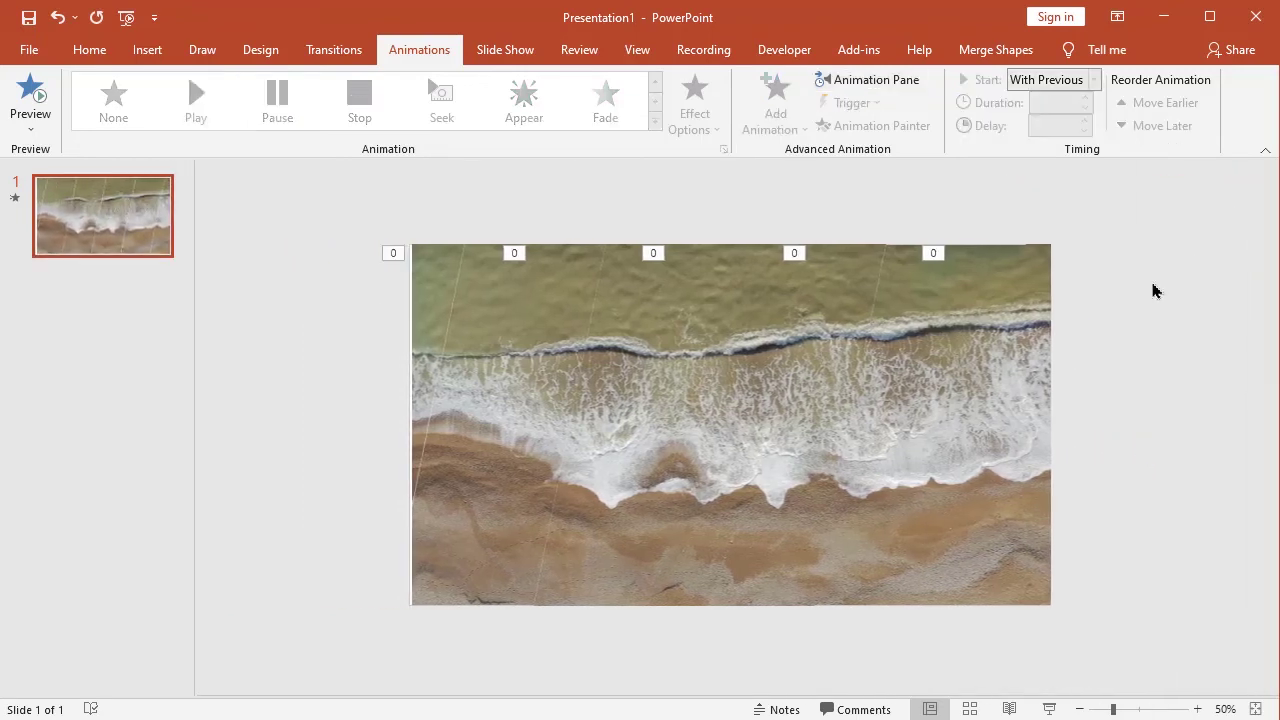